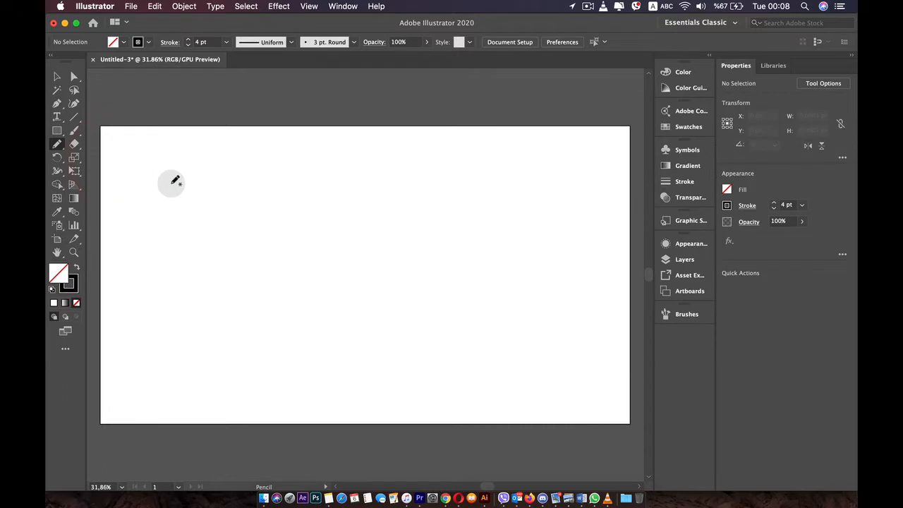
Draw two freehand wavy lines across the upper artboard, about 1321 px and 1548 px wide, and set the lower one's stroke to 10 pt.
mouse_move(173, 176)
mouse_down()
mouse_move(200, 175)
mouse_move(222, 208)
mouse_move(249, 219)
mouse_move(293, 198)
mouse_move(336, 229)
mouse_move(378, 210)
mouse_move(496, 213)
mouse_move(537, 177)
mouse_up()
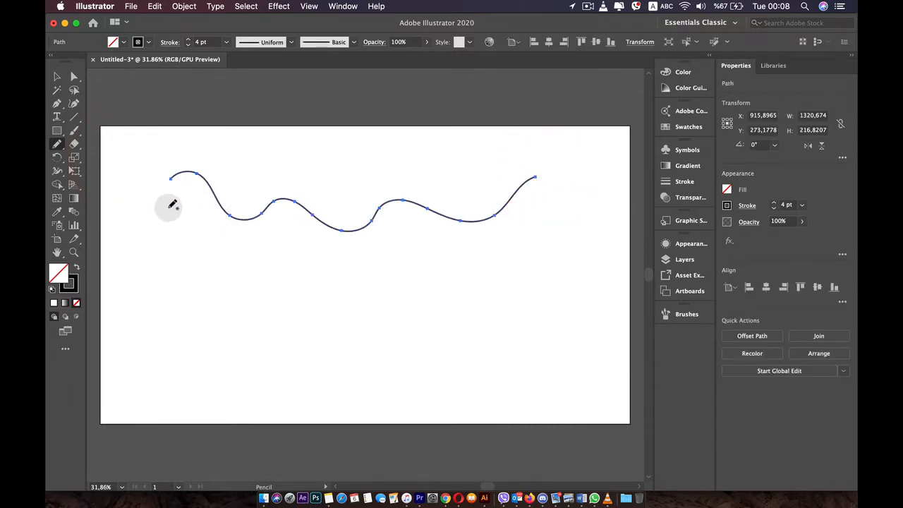
mouse_move(163, 252)
mouse_down()
mouse_move(279, 264)
mouse_move(348, 248)
mouse_move(457, 263)
mouse_move(592, 232)
mouse_up()
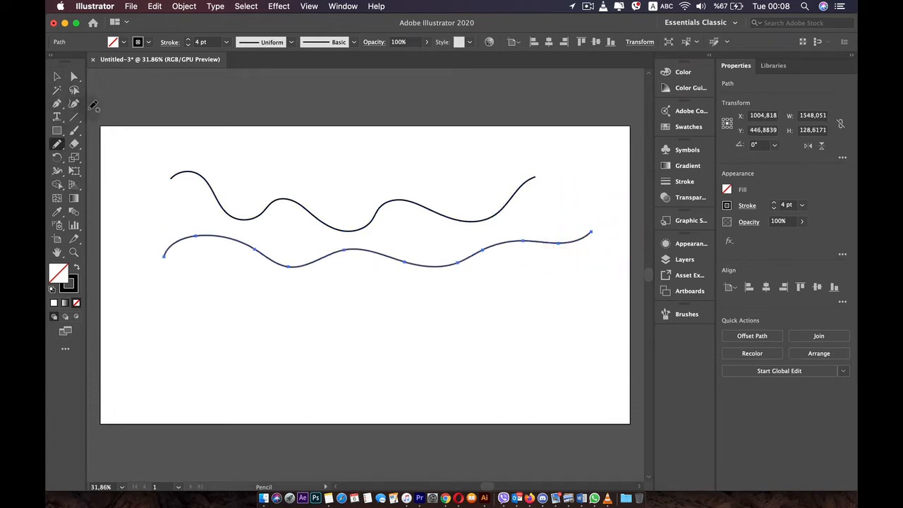
click(188, 39)
click(188, 39)
click(188, 39)
click(188, 40)
click(188, 39)
click(188, 40)
click(188, 39)
click(188, 40)
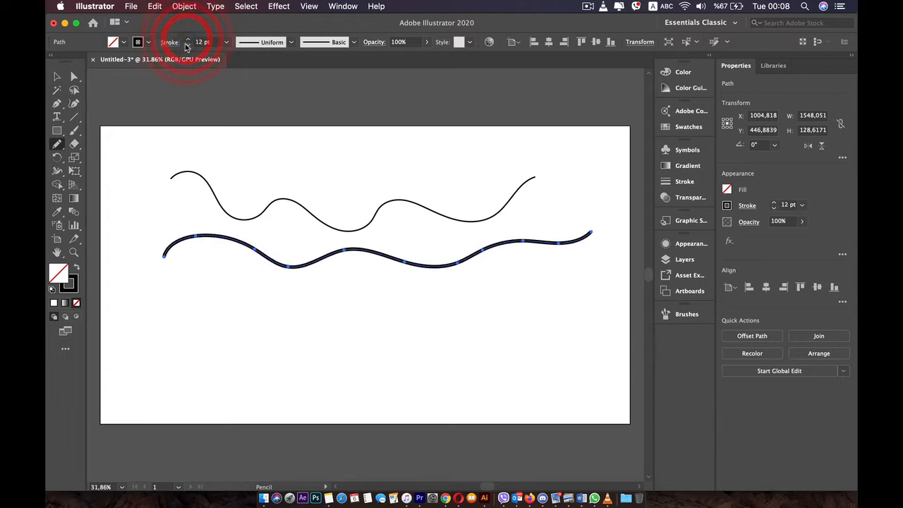
Select the upper wavy line and set its stroke weight to 6 pt.
click(58, 76)
click(196, 177)
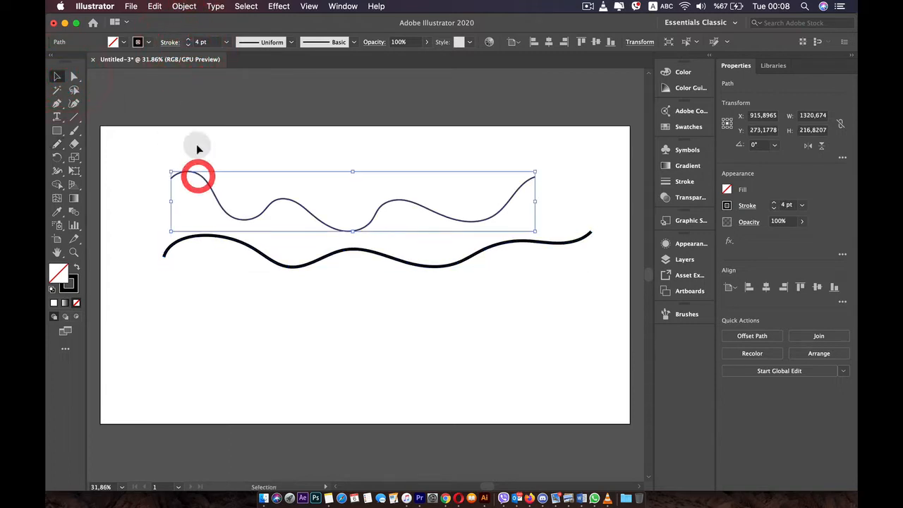
click(188, 40)
click(188, 40)
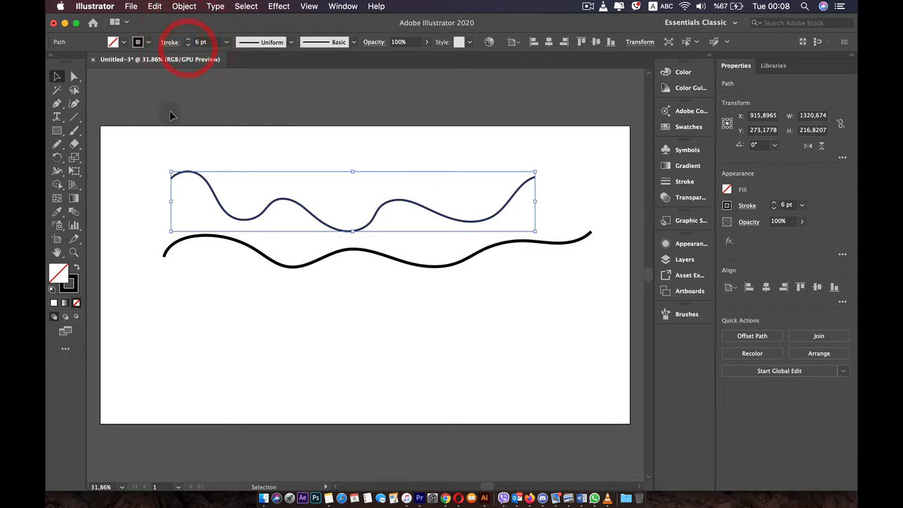
Draw a third freehand wavy line about 978 px wide below the other two and set its stroke to 11 pt.
click(57, 143)
mouse_move(190, 309)
mouse_down()
mouse_move(419, 317)
mouse_move(459, 305)
mouse_up()
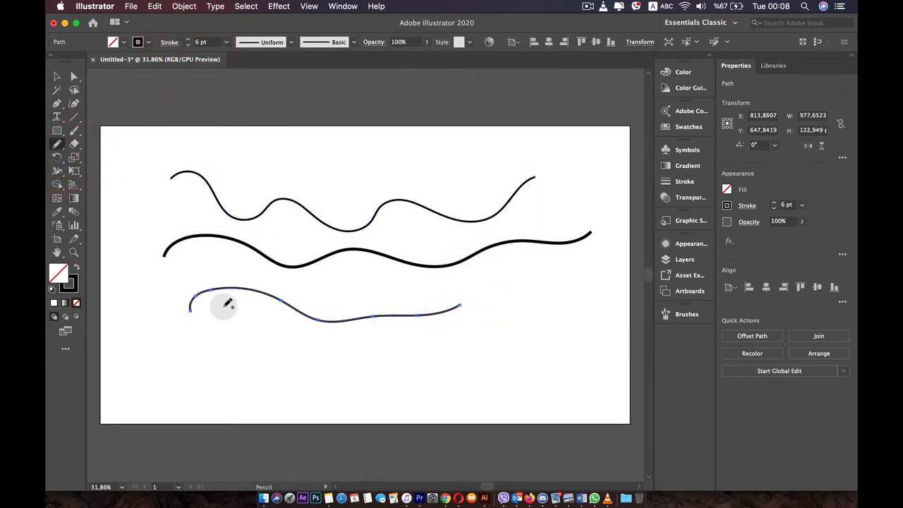
click(188, 40)
click(188, 41)
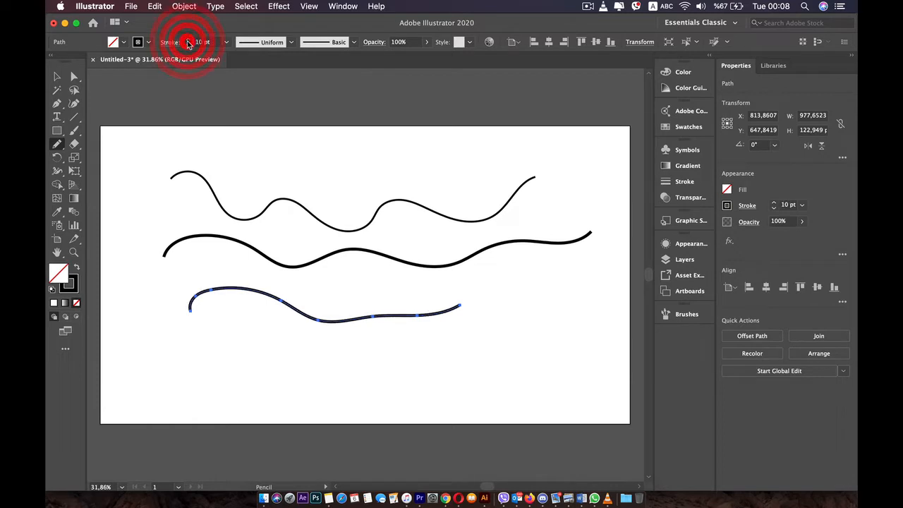
click(188, 40)
click(189, 41)
Draw a freehand curve about 869 px wide along the artboard's upper edge and set its stroke to 4 pt.
drag(200, 153, 440, 130)
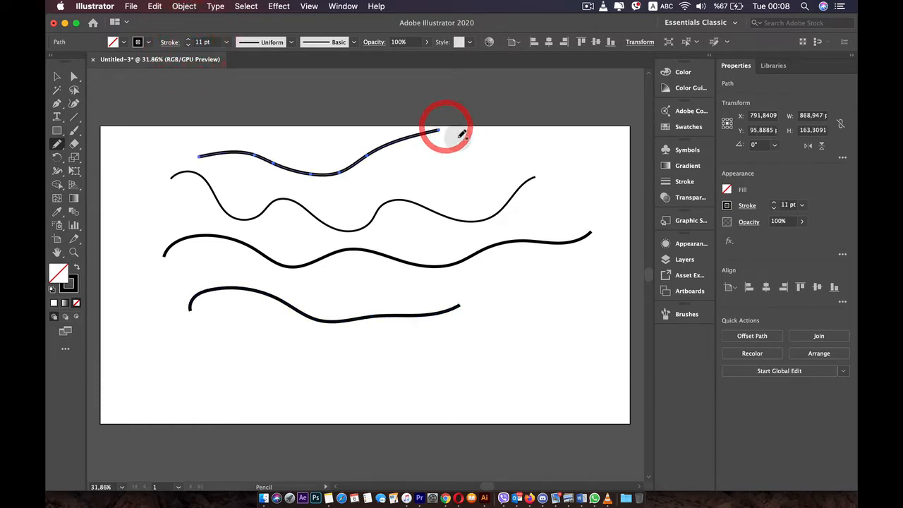
click(189, 45)
click(188, 46)
click(188, 46)
click(189, 45)
click(188, 46)
click(188, 45)
click(188, 45)
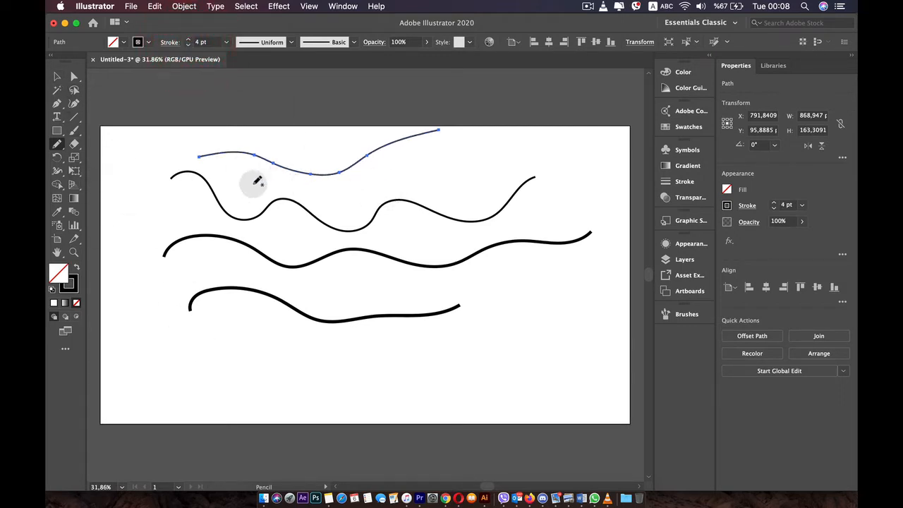
Move the 6 pt wavy line about 46 px to the left.
click(56, 76)
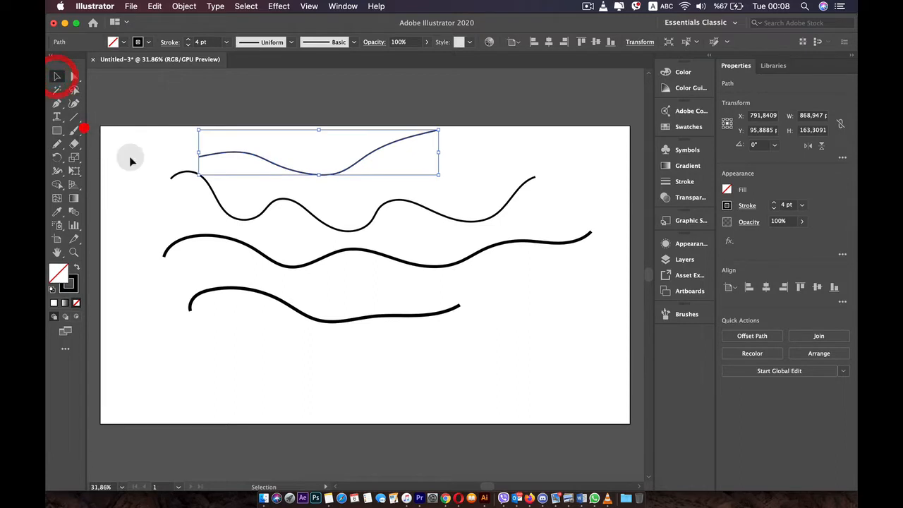
click(165, 207)
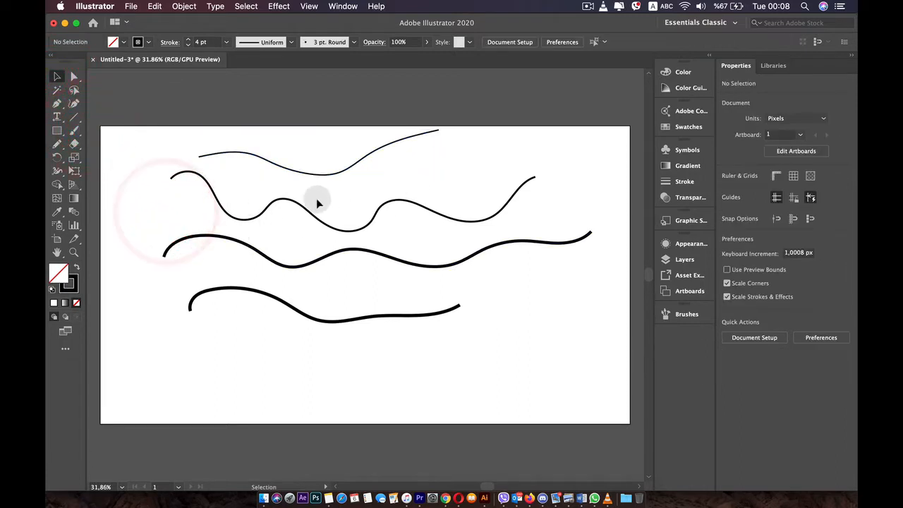
click(278, 200)
drag(288, 201, 275, 201)
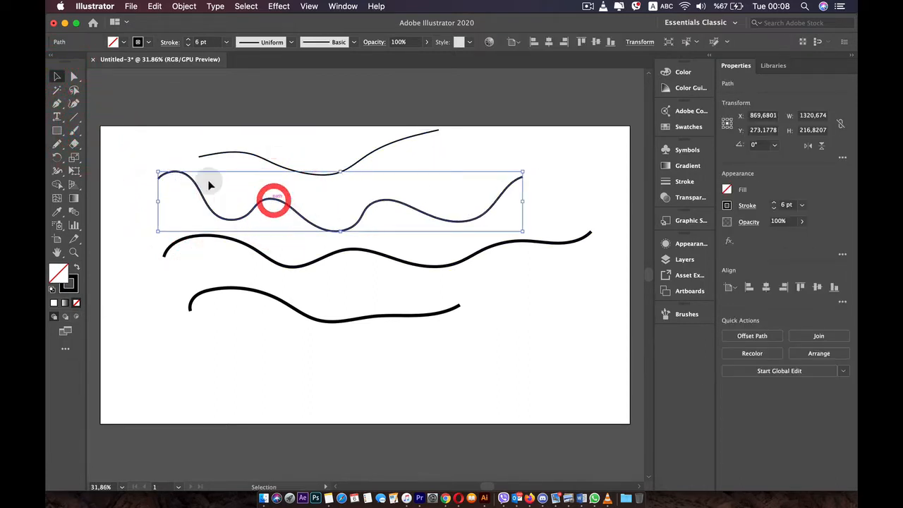
Extend the 6 pt wavy line from its right end back above itself with the Pencil, and move it about 144 px left.
click(56, 144)
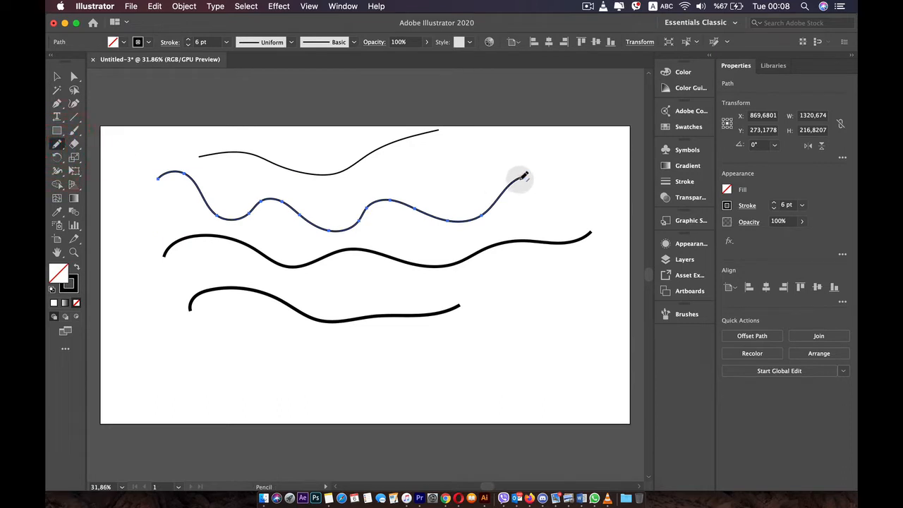
mouse_move(521, 180)
mouse_down()
mouse_move(633, 153)
mouse_move(480, 158)
mouse_up()
mouse_move(480, 158)
mouse_down()
mouse_move(463, 150)
mouse_move(393, 177)
mouse_move(255, 185)
mouse_up()
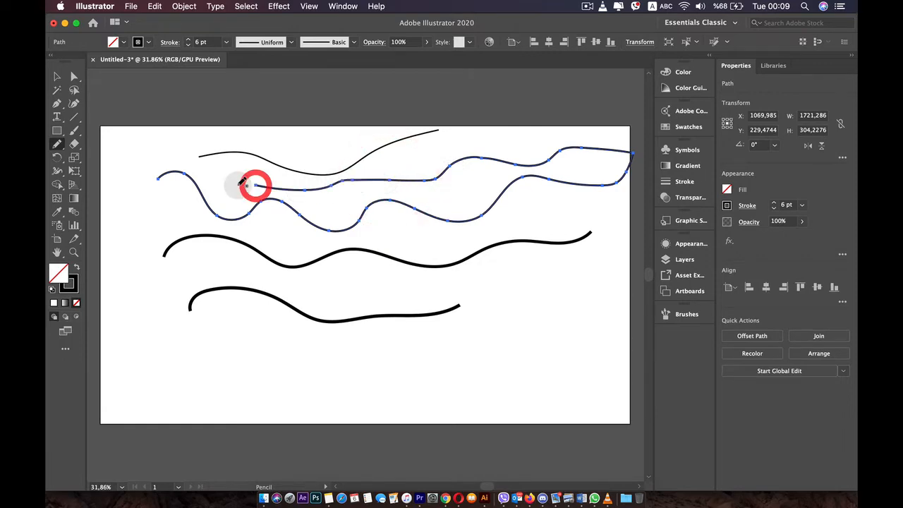
scroll(399, 195, up, 5)
scroll(409, 197, down, 5)
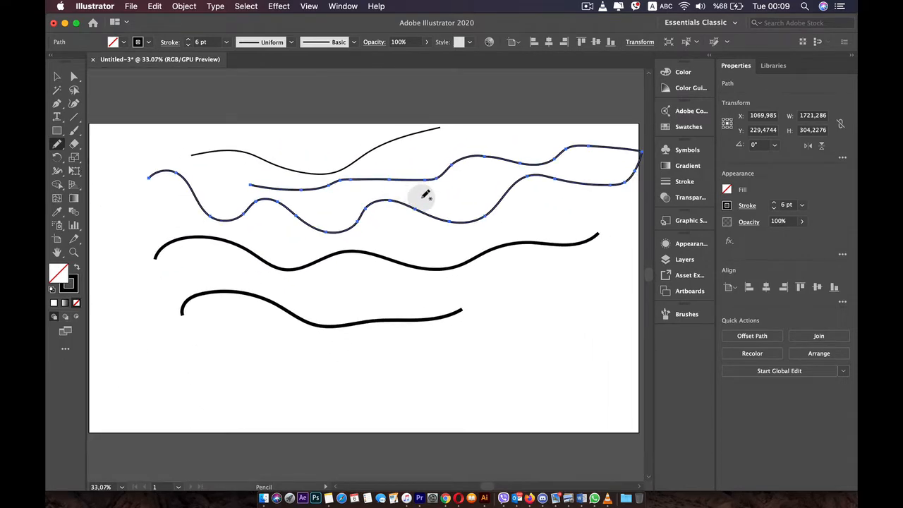
click(57, 76)
drag(369, 204, 333, 204)
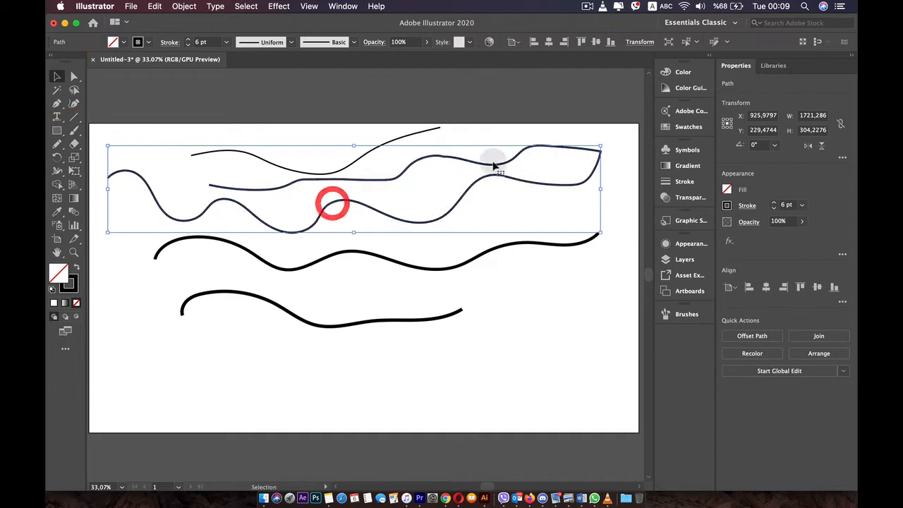
Review the Pencil tool options, including Keep selected and Edit selected paths, and accept them.
double_click(57, 146)
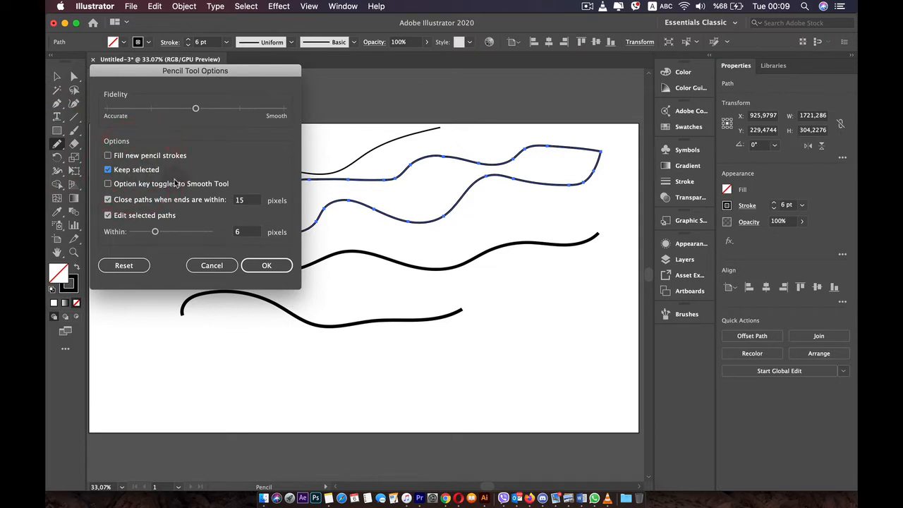
click(267, 264)
Select the 10 pt wavy line and extend it with the Pencil from its right end, curving down and back to the left.
click(57, 77)
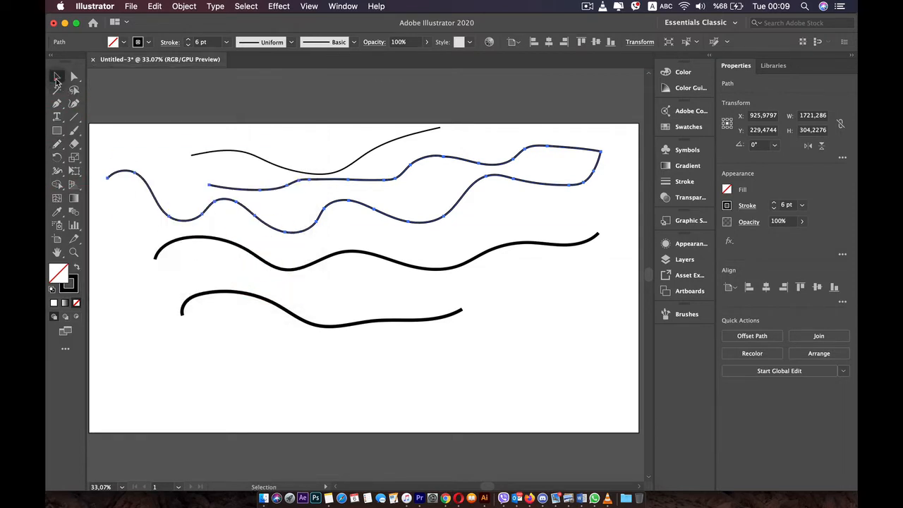
click(168, 211)
double_click(279, 265)
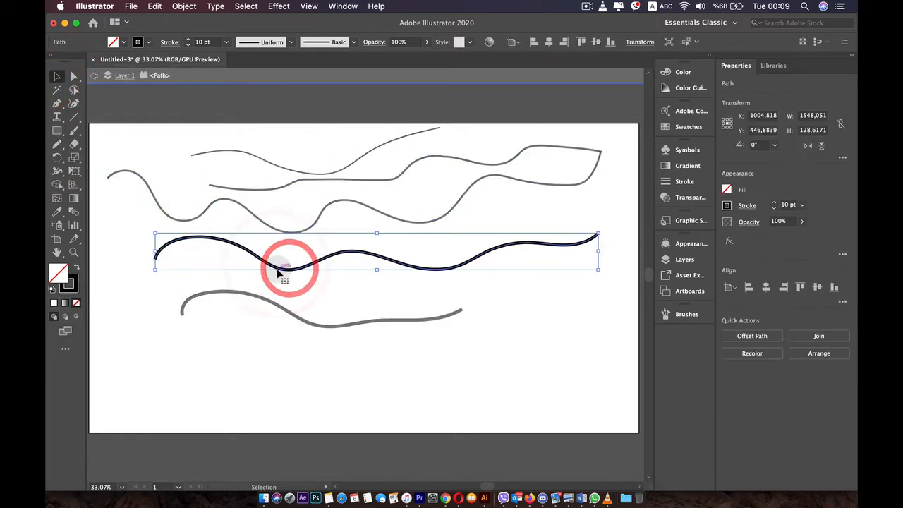
double_click(276, 272)
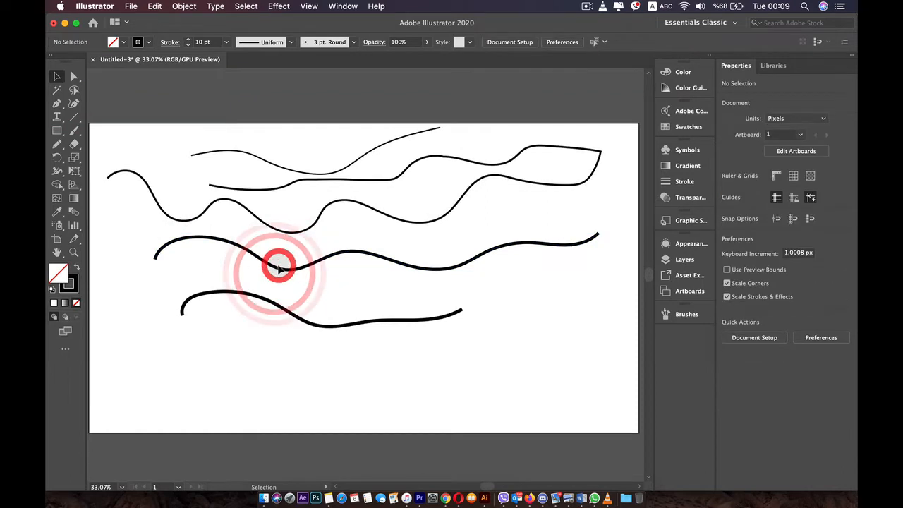
click(281, 268)
key(n)
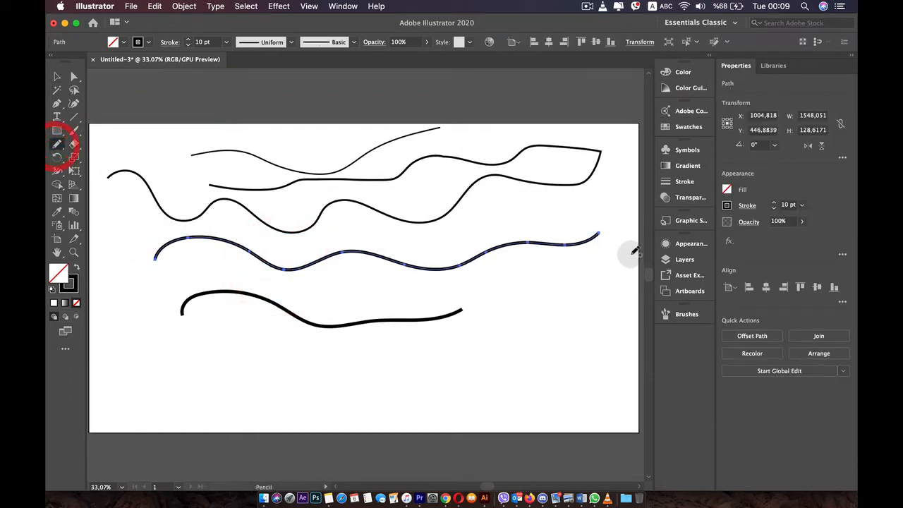
mouse_move(601, 231)
mouse_down()
mouse_move(611, 277)
mouse_move(534, 307)
mouse_up()
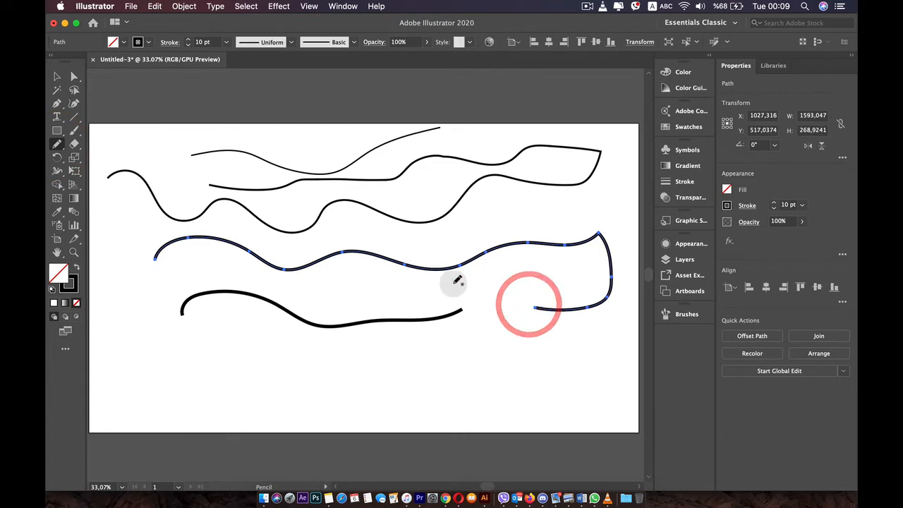
Redraw sections of the selected 10 pt line with the Pencil, reshaping its right part into a folded curve about 563 px wide.
drag(492, 273, 535, 289)
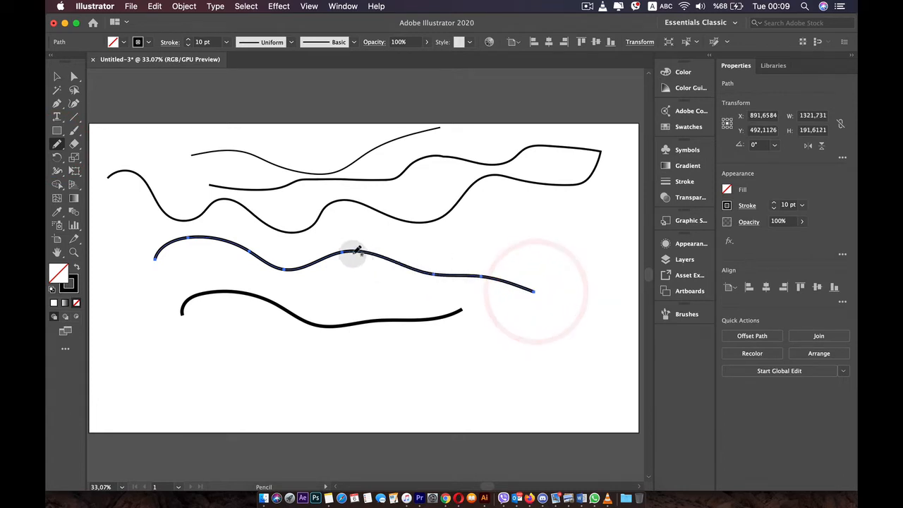
mouse_move(368, 259)
mouse_down()
mouse_move(344, 245)
mouse_move(556, 275)
mouse_up()
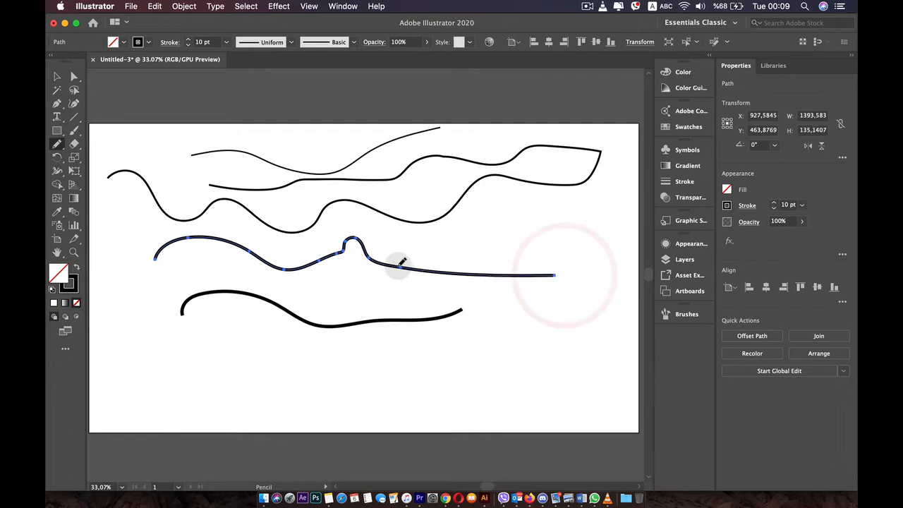
mouse_move(415, 247)
mouse_down()
mouse_move(435, 264)
mouse_move(544, 247)
mouse_up()
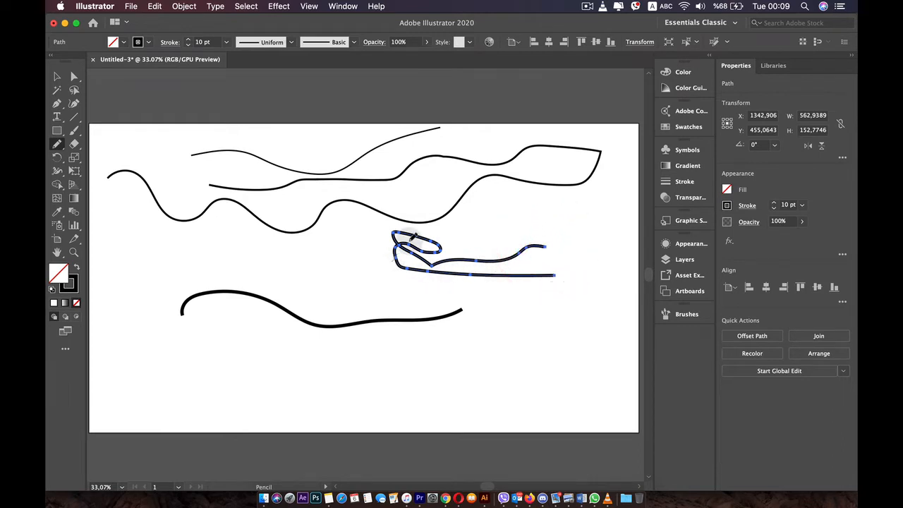
Undo the trial redraw of the folded path, and redraw its end as a long line to the left, about 1454 px wide overall.
mouse_move(398, 247)
mouse_down()
mouse_move(430, 234)
mouse_move(451, 241)
mouse_up()
key(super+z)
key(super+z)
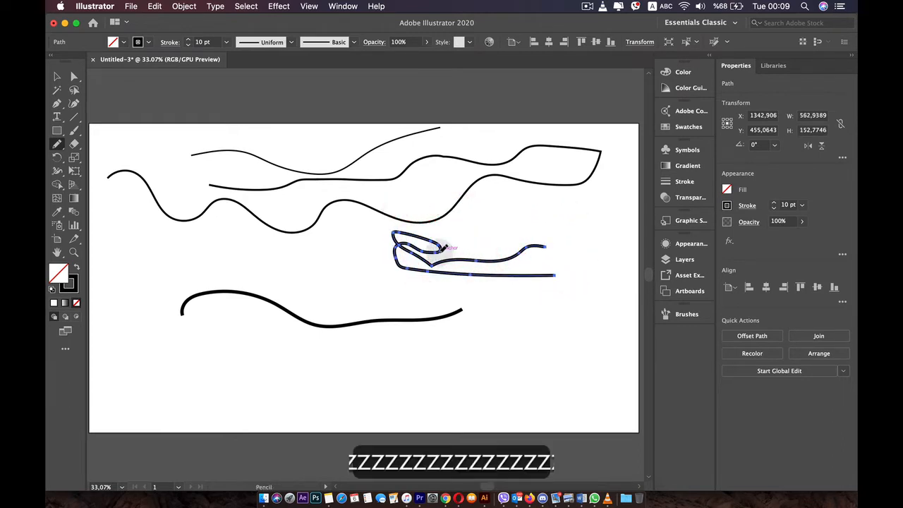
mouse_move(383, 239)
mouse_down()
mouse_move(298, 259)
mouse_move(137, 252)
mouse_up()
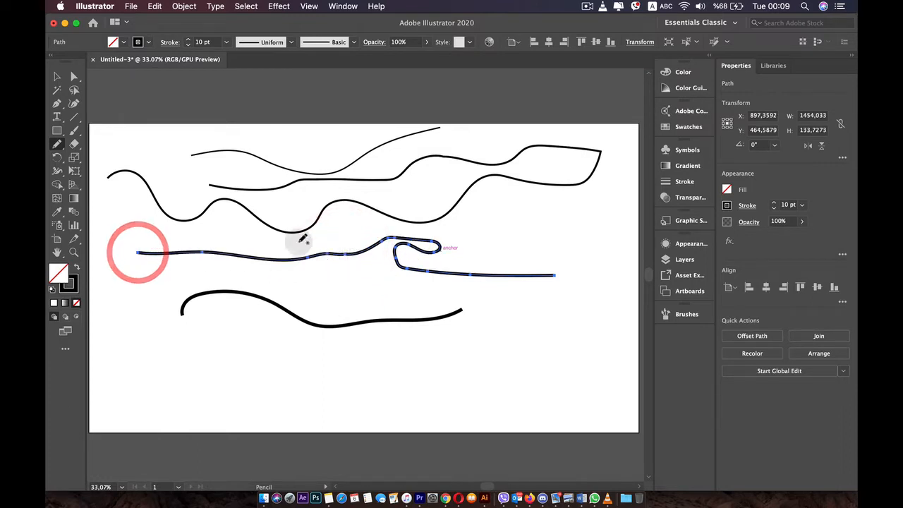
Set the Pencil's Fidelity to fully Accurate and draw three uneven freehand lines in the artboard's lower part.
double_click(56, 146)
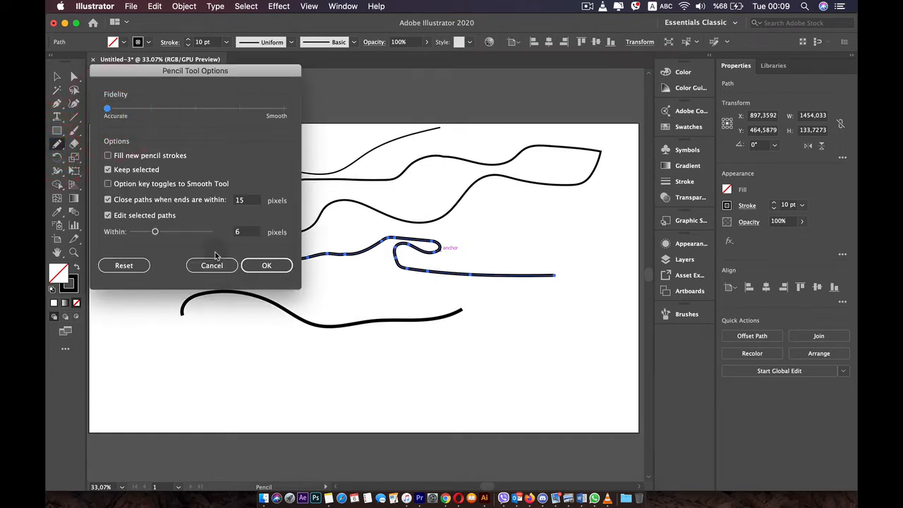
click(255, 265)
mouse_move(226, 390)
mouse_down()
mouse_move(239, 371)
mouse_move(480, 366)
mouse_up()
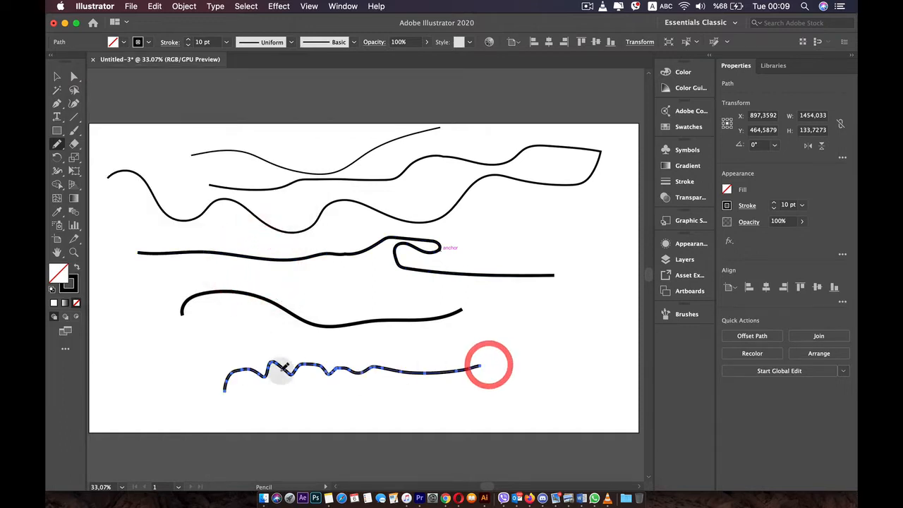
drag(235, 379, 323, 371)
mouse_move(424, 376)
mouse_down()
mouse_move(347, 404)
mouse_move(284, 405)
mouse_up()
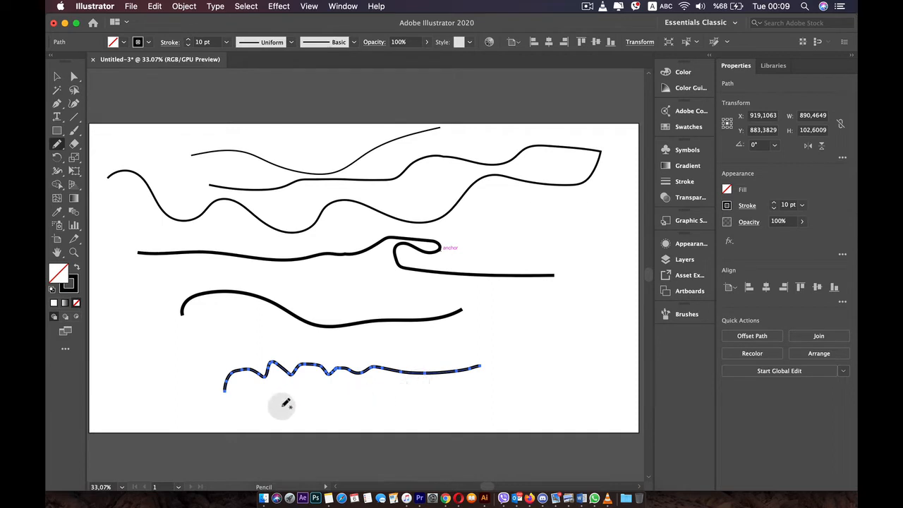
drag(339, 395, 495, 411)
mouse_move(195, 348)
mouse_down()
mouse_move(242, 322)
mouse_move(364, 347)
mouse_move(418, 338)
mouse_up()
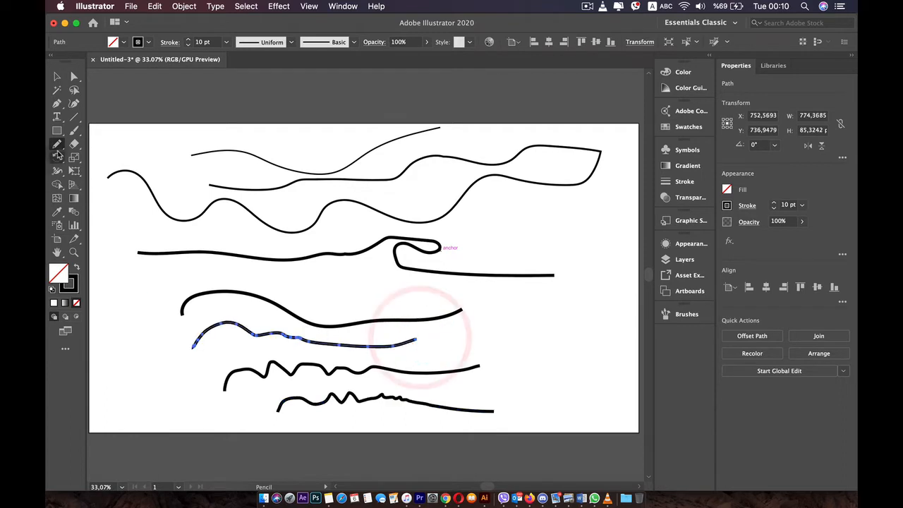
Try the Pencil with Fidelity set fully to Smooth on two freehand lines in the artboard's lower right area, and undo both lines.
double_click(57, 145)
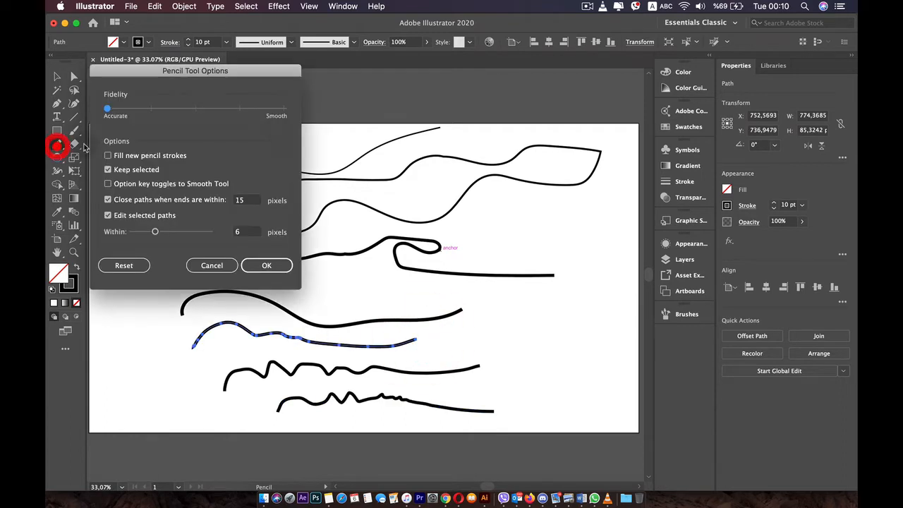
click(297, 109)
click(267, 266)
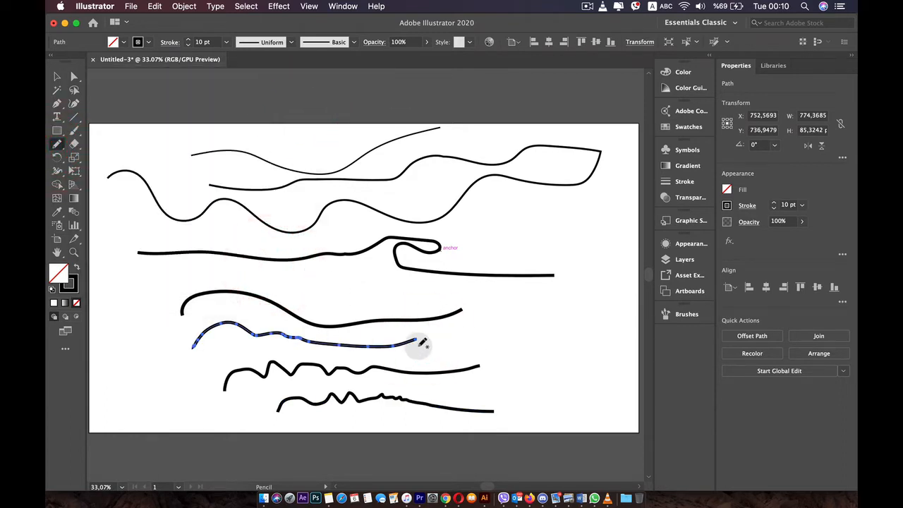
mouse_move(436, 349)
mouse_down()
mouse_move(553, 328)
mouse_move(617, 346)
mouse_up()
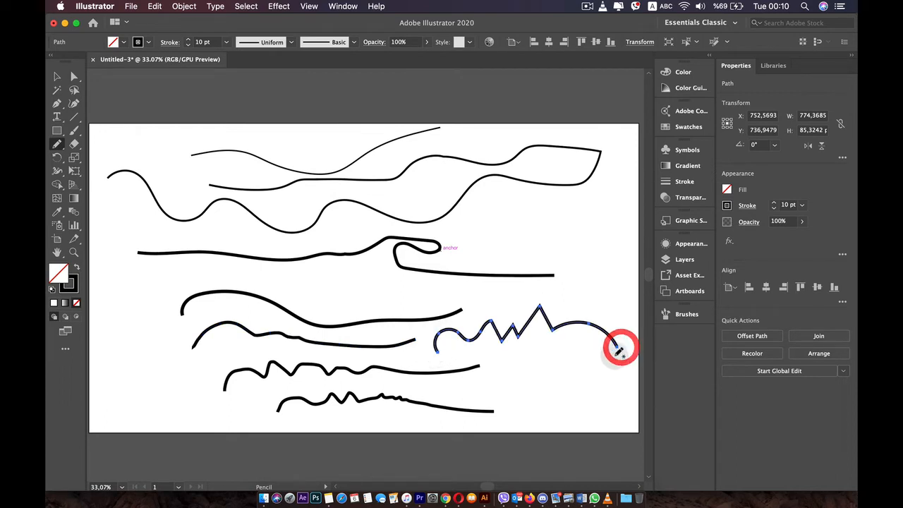
drag(486, 385, 541, 365)
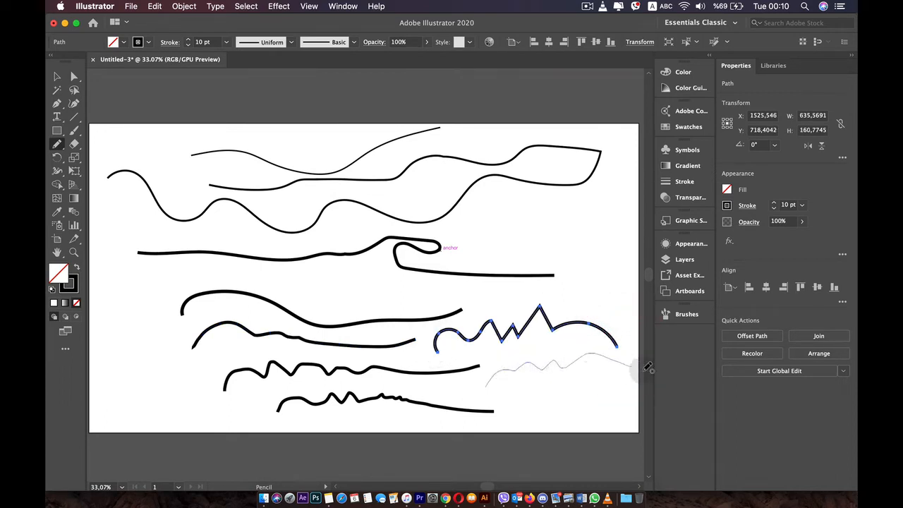
drag(648, 367, 644, 368)
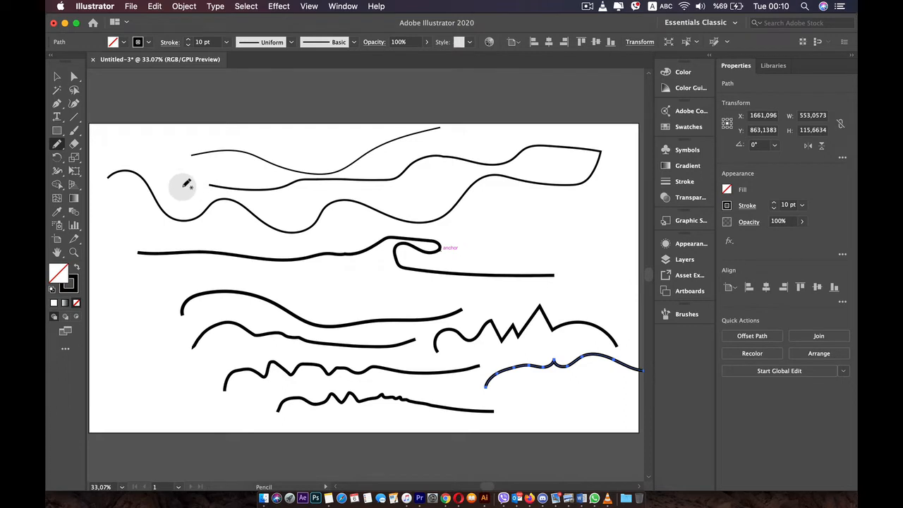
key(super+z)
key(super+z)
Draw three wavy Pencil lines in the artboard's lower right area and a figure eight about 171 by 241 px near its left edge.
double_click(57, 144)
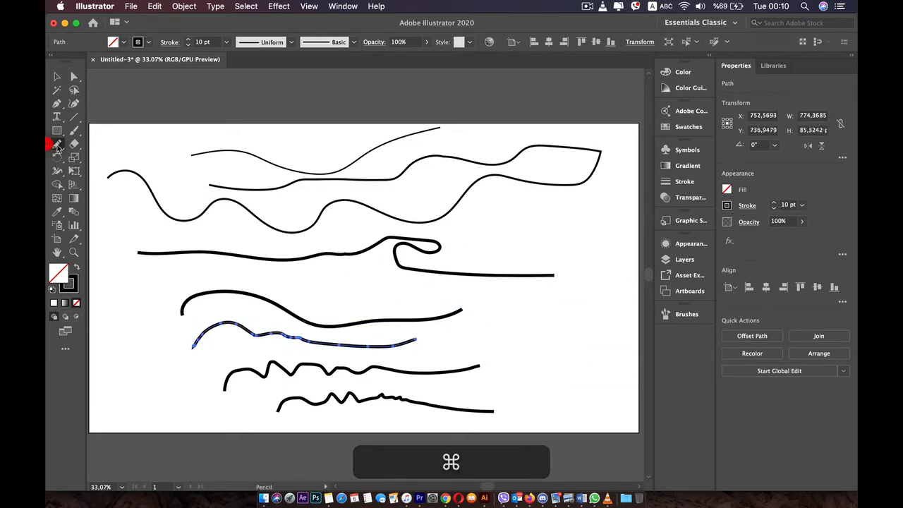
click(269, 266)
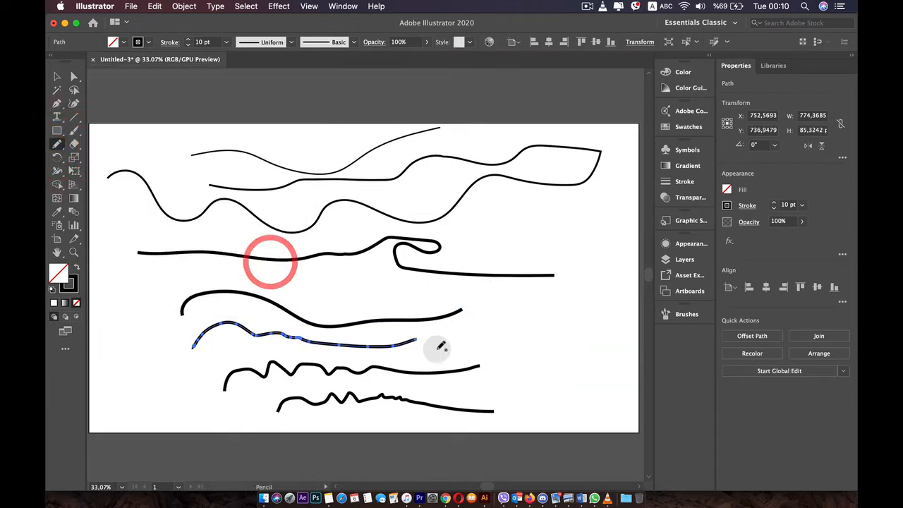
mouse_move(510, 331)
mouse_down()
mouse_move(524, 314)
mouse_move(543, 336)
mouse_move(562, 321)
mouse_move(589, 329)
mouse_up()
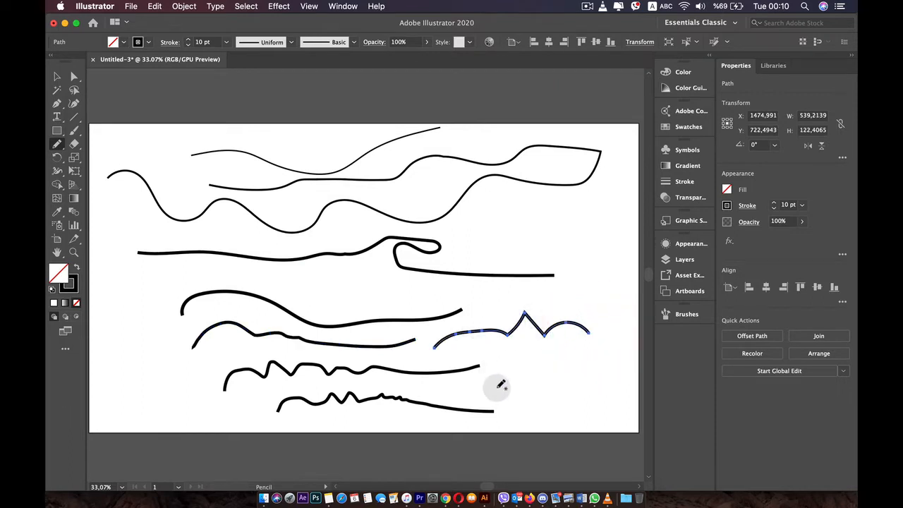
drag(490, 388, 511, 361)
drag(580, 360, 626, 355)
mouse_move(525, 415)
mouse_down()
mouse_move(588, 380)
mouse_move(613, 377)
mouse_up()
mouse_move(111, 295)
mouse_down()
mouse_move(130, 280)
mouse_move(143, 348)
mouse_move(153, 326)
mouse_move(112, 292)
mouse_up()
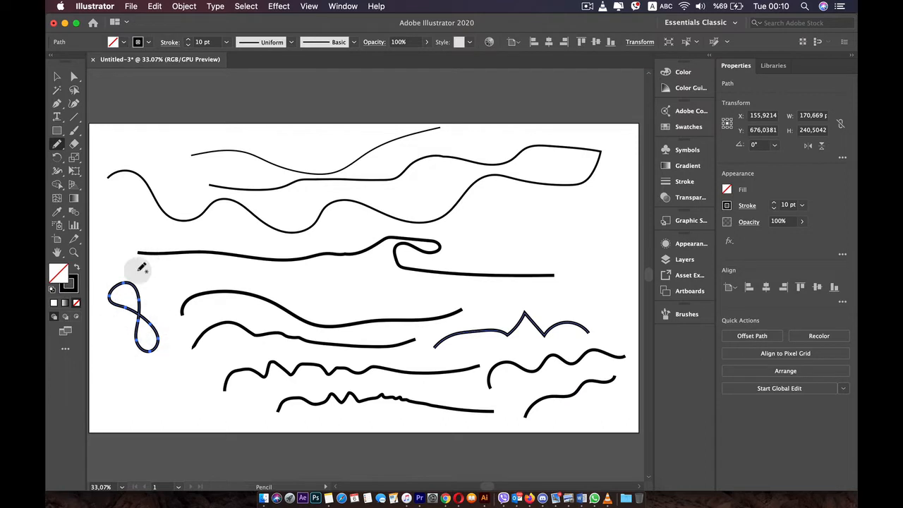
Set the Pencil's Fidelity to fully Accurate and draw a second figure eight about 176 by 229 px below the first one.
mouse_move(55, 144)
mouse_down()
mouse_move(151, 186)
mouse_move(116, 159)
mouse_up()
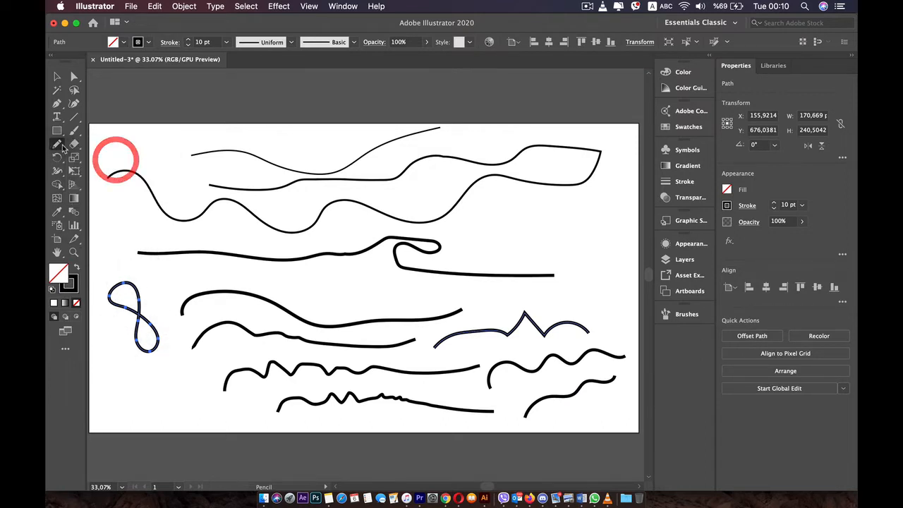
double_click(57, 144)
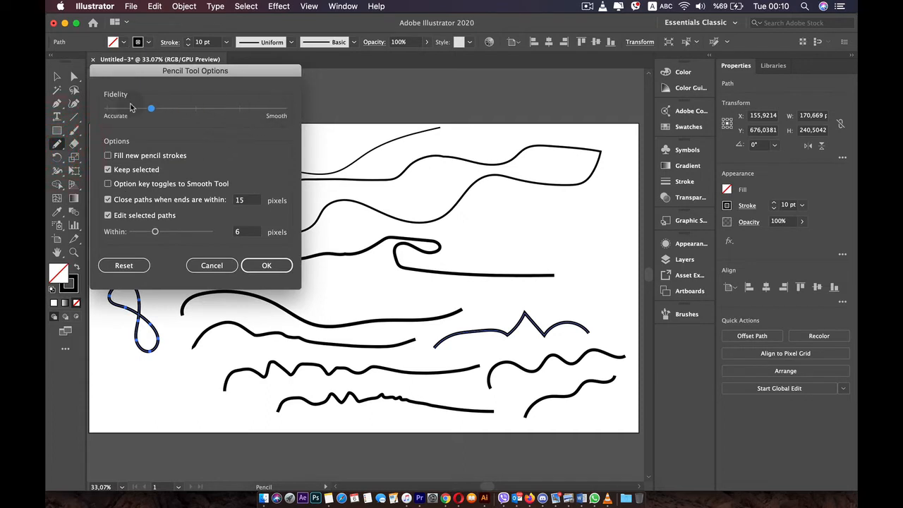
click(171, 338)
click(259, 266)
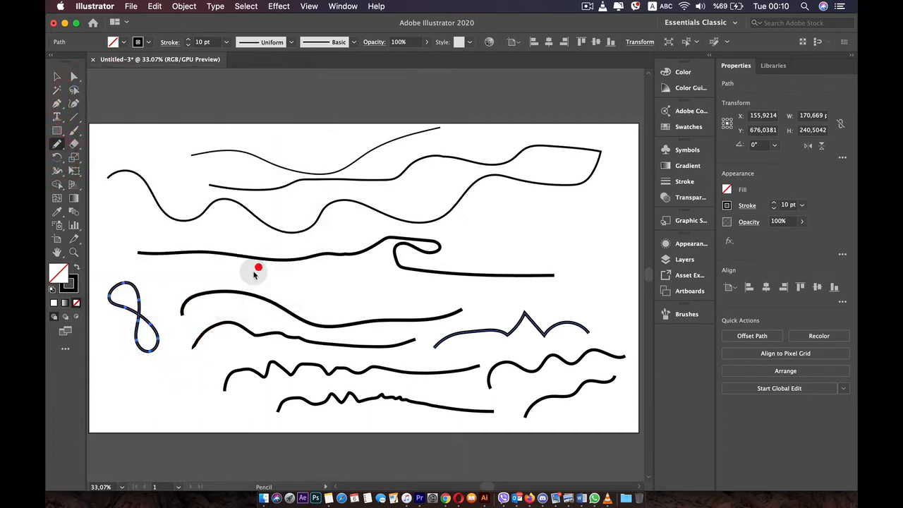
mouse_move(169, 361)
mouse_down()
mouse_move(184, 413)
mouse_move(135, 375)
mouse_move(169, 359)
mouse_up()
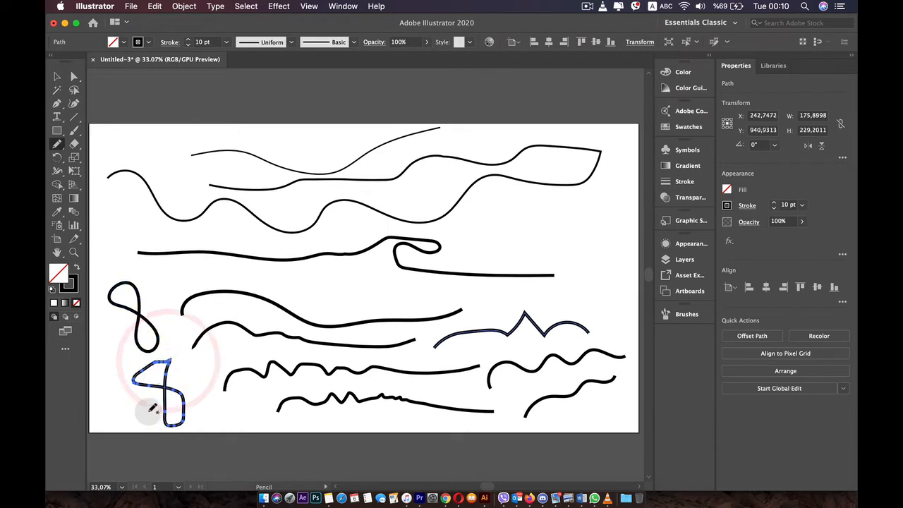
Set the Pencil to close paths when ends are within 8 pixels, and draw a rounded loop about 388 by 220 px with its ends apart.
double_click(57, 145)
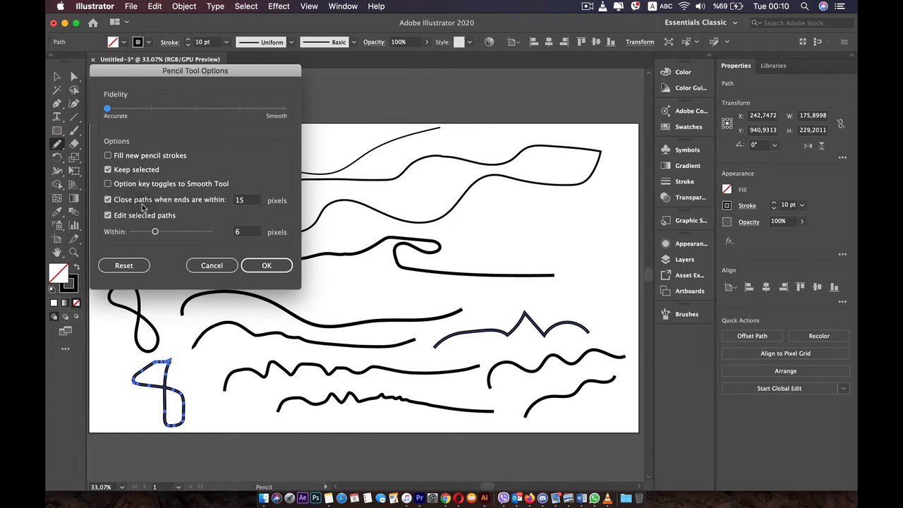
click(241, 200)
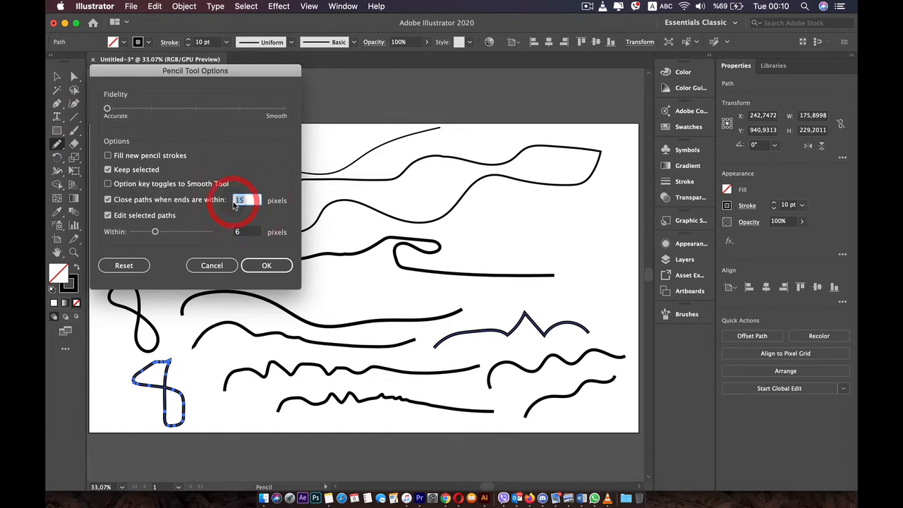
text(8)
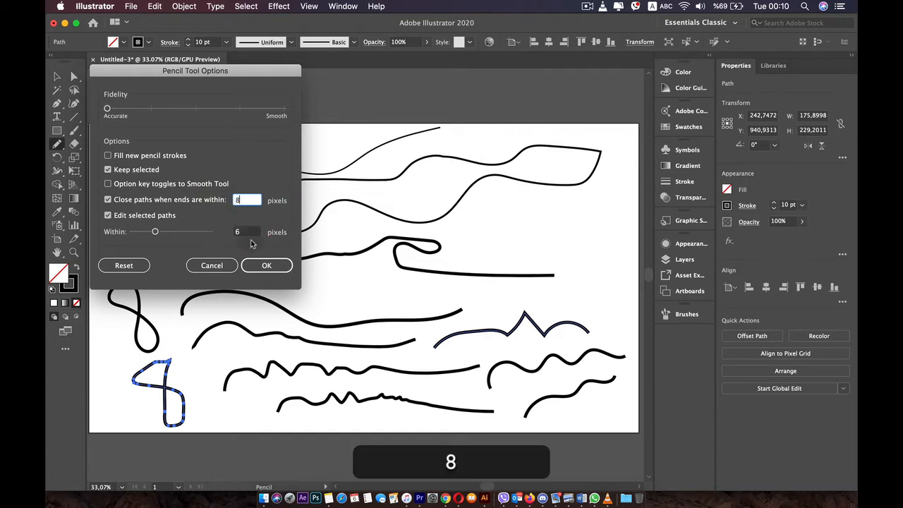
click(263, 263)
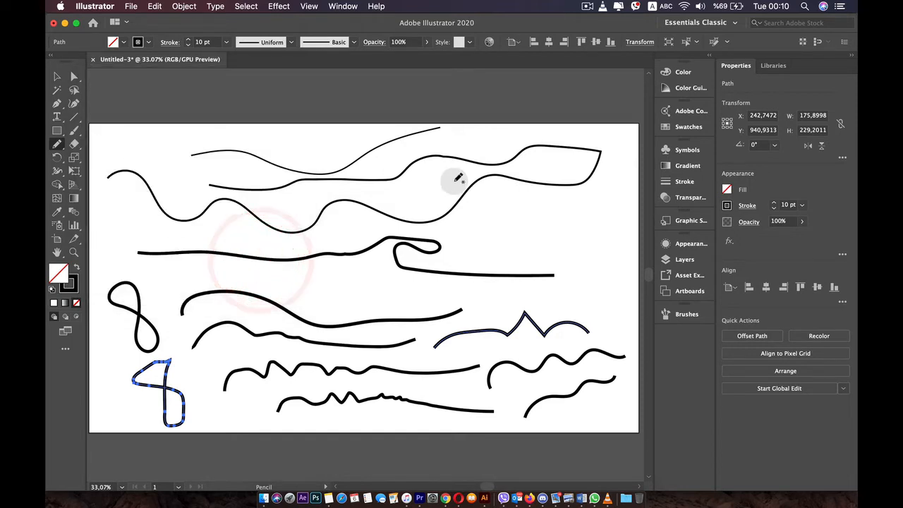
mouse_move(518, 204)
mouse_down()
mouse_move(586, 265)
mouse_move(498, 238)
mouse_up()
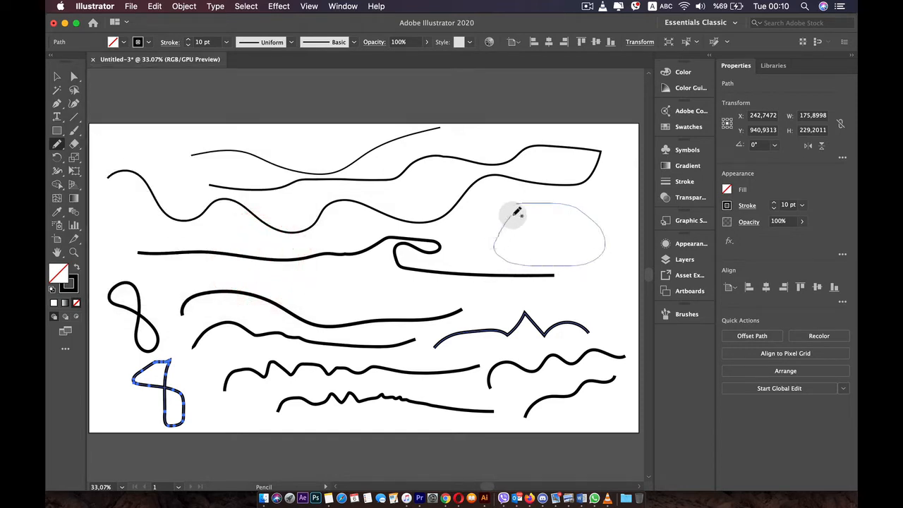
drag(513, 208, 512, 209)
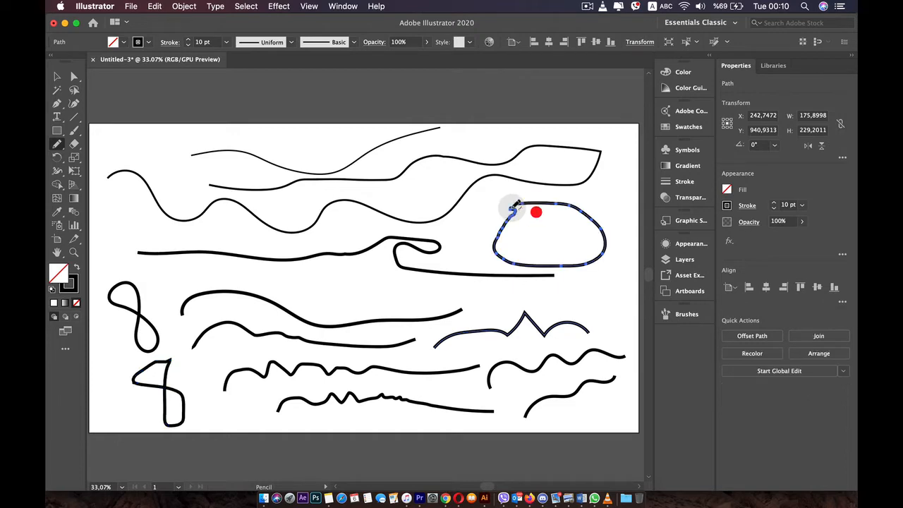
Draw a closed loop about 222 by 131 px below the large loop, and a flat one about 233 by 40 px to its left.
scroll(529, 203, up, 7)
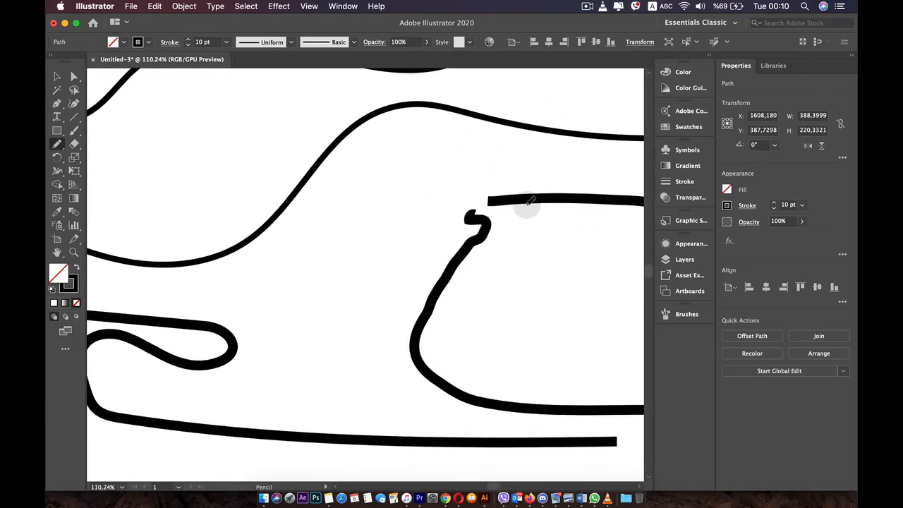
scroll(478, 201, down, 4)
key(space)
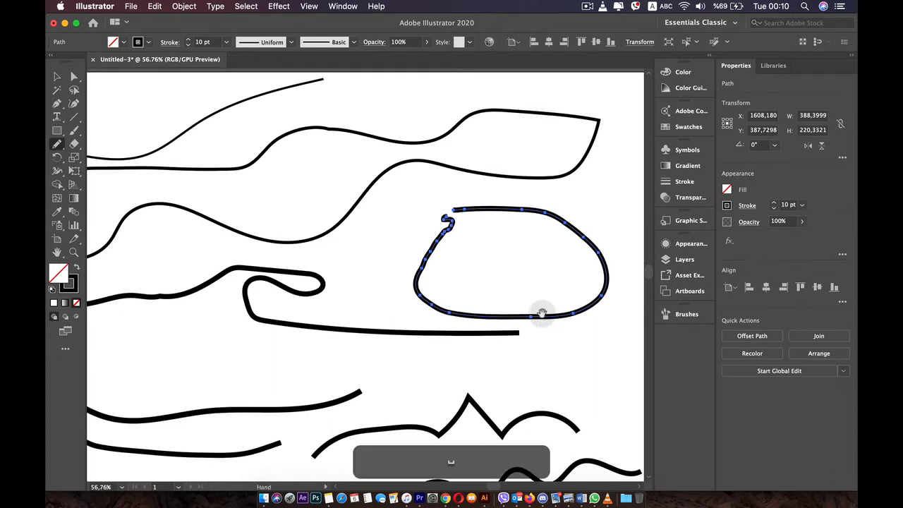
drag(541, 313, 395, 238)
mouse_move(402, 286)
mouse_down()
mouse_move(459, 280)
mouse_move(477, 323)
mouse_move(403, 339)
mouse_move(371, 329)
mouse_move(404, 284)
mouse_up()
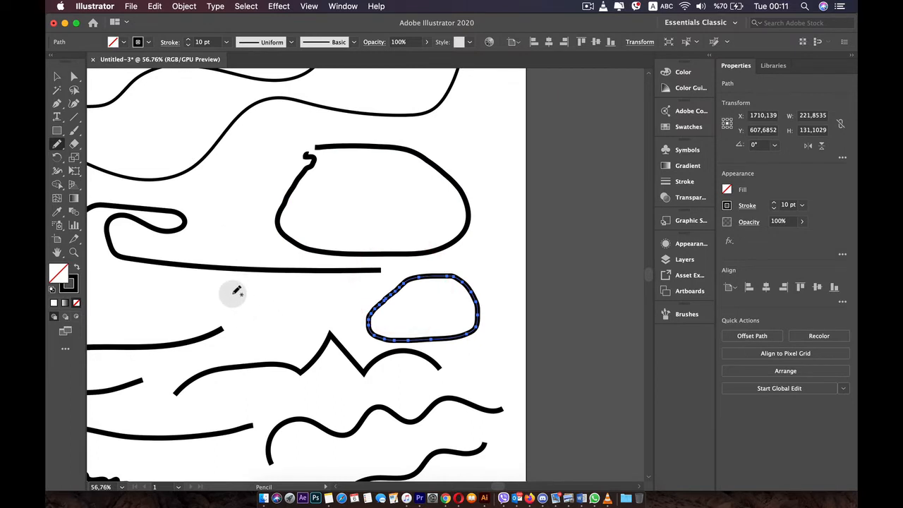
mouse_move(213, 287)
mouse_down()
mouse_move(282, 290)
mouse_move(282, 304)
mouse_move(204, 297)
mouse_up()
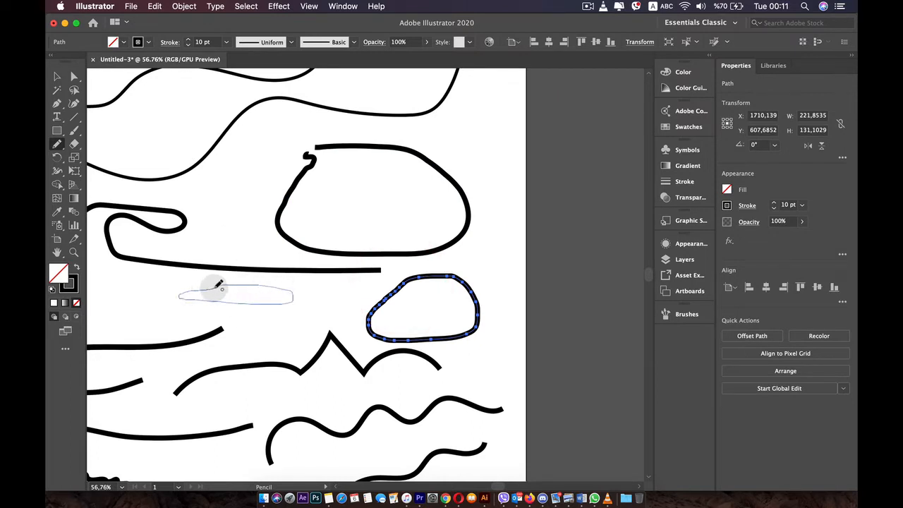
drag(215, 288, 192, 292)
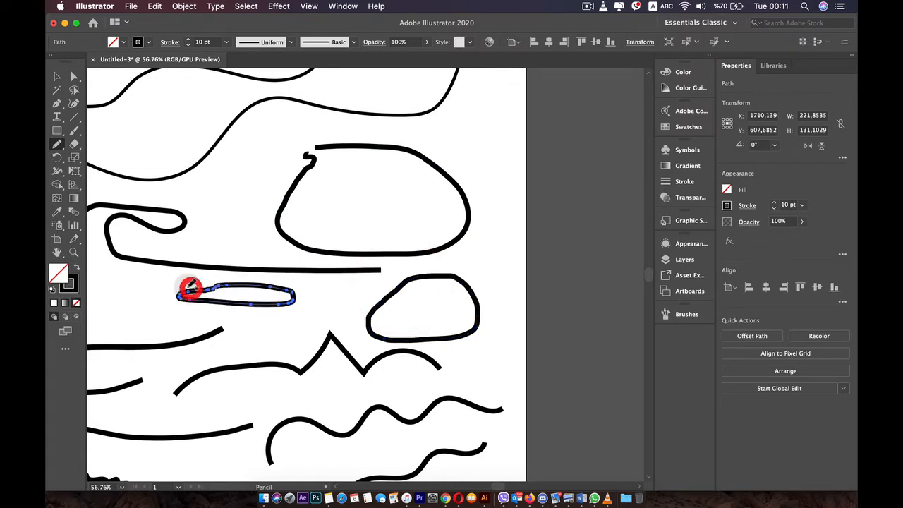
Set the Pencil's Fidelity to the middle position and its path-closing distance to 13 pixels.
double_click(55, 144)
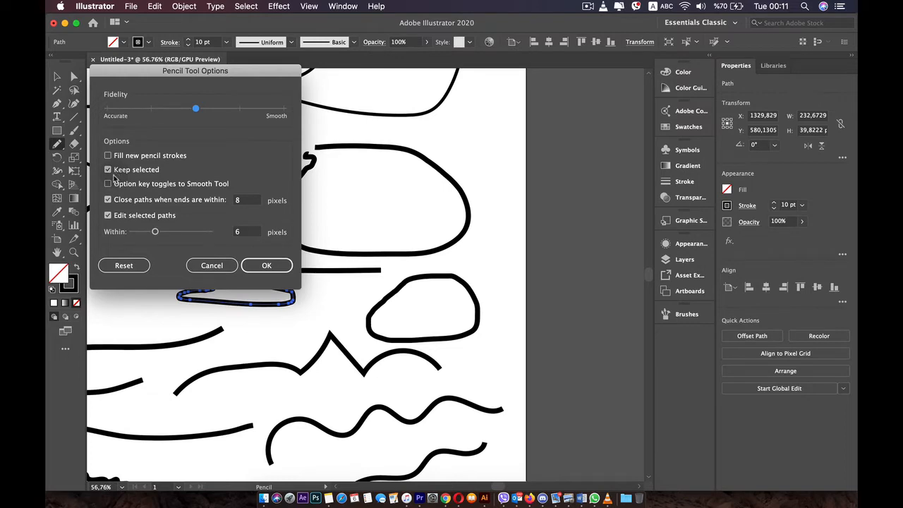
click(238, 199)
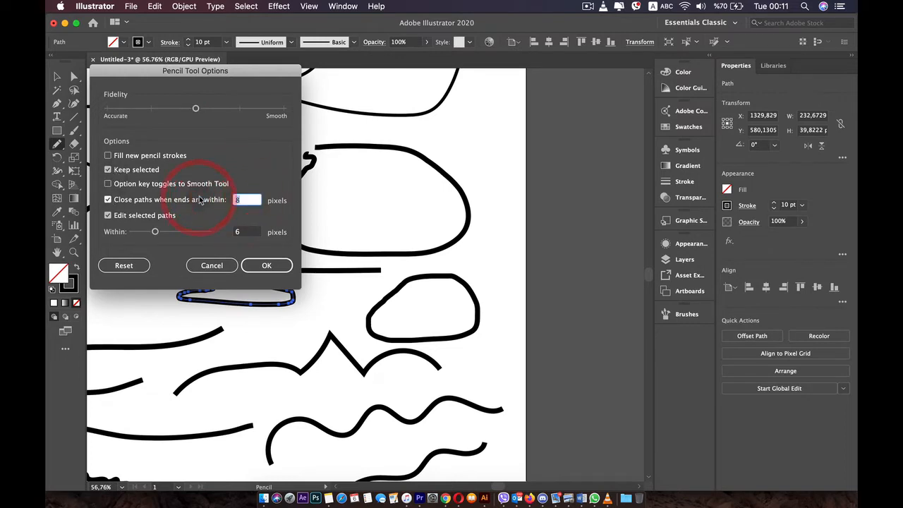
text(13)
click(270, 260)
Draw a closed loop about 128 by 109 px near the artboard's left edge and a flat angular shape about 184 by 54 px beside it.
scroll(276, 258, down, 1)
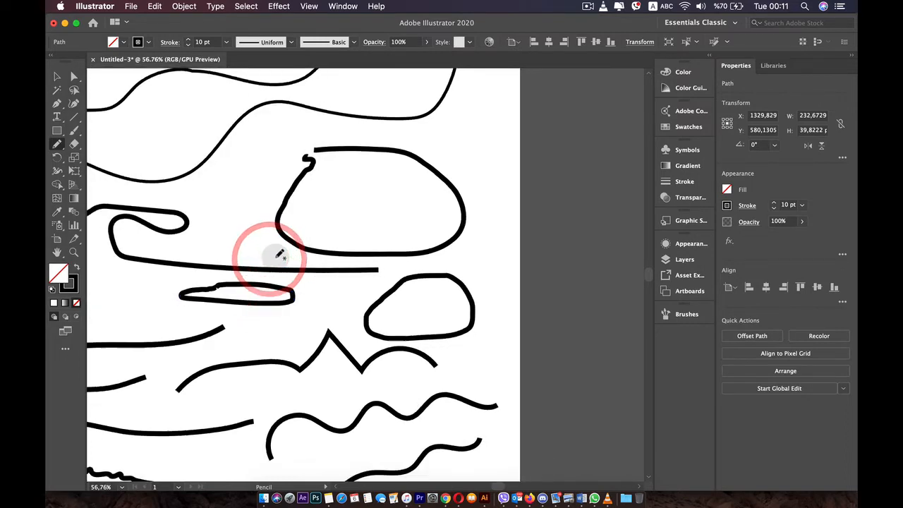
scroll(276, 258, down, 5)
drag(256, 252, 393, 243)
scroll(202, 233, up, 4)
drag(203, 236, 505, 268)
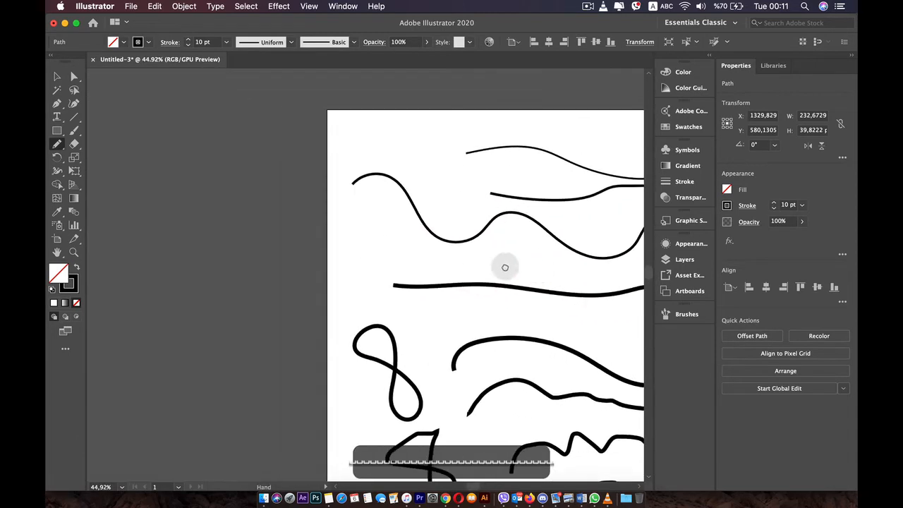
scroll(389, 271, up, 3)
mouse_move(339, 189)
mouse_down()
mouse_move(330, 257)
mouse_move(316, 228)
mouse_move(331, 191)
mouse_up()
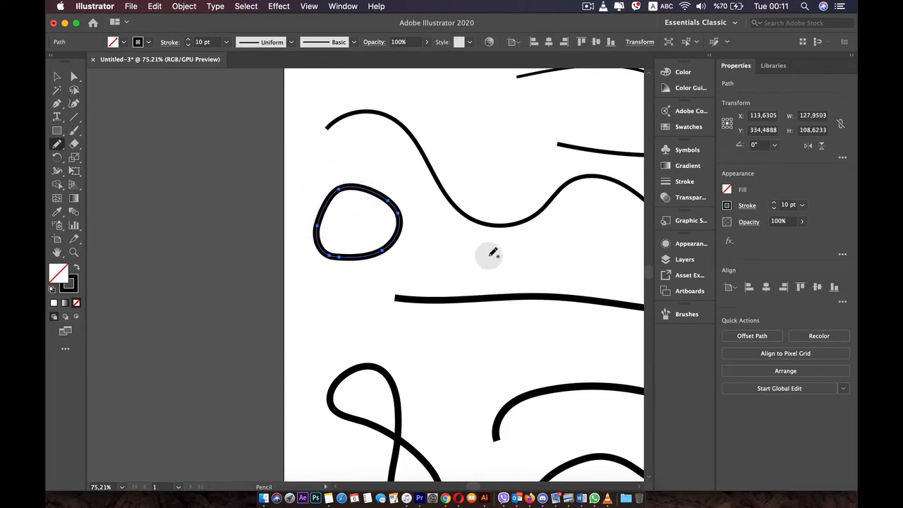
mouse_move(553, 247)
mouse_down()
mouse_move(455, 245)
mouse_move(465, 280)
mouse_move(575, 277)
mouse_move(542, 246)
mouse_move(339, 288)
mouse_move(223, 301)
mouse_up()
Select all the paths on the artboard and delete them.
scroll(528, 252, down, 5)
key(space)
scroll(456, 373, down, 3)
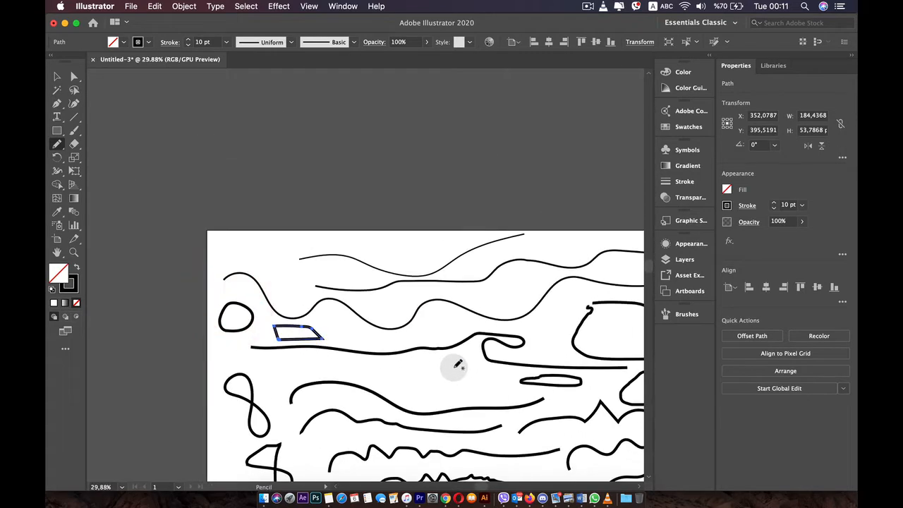
key(super+a)
click(58, 77)
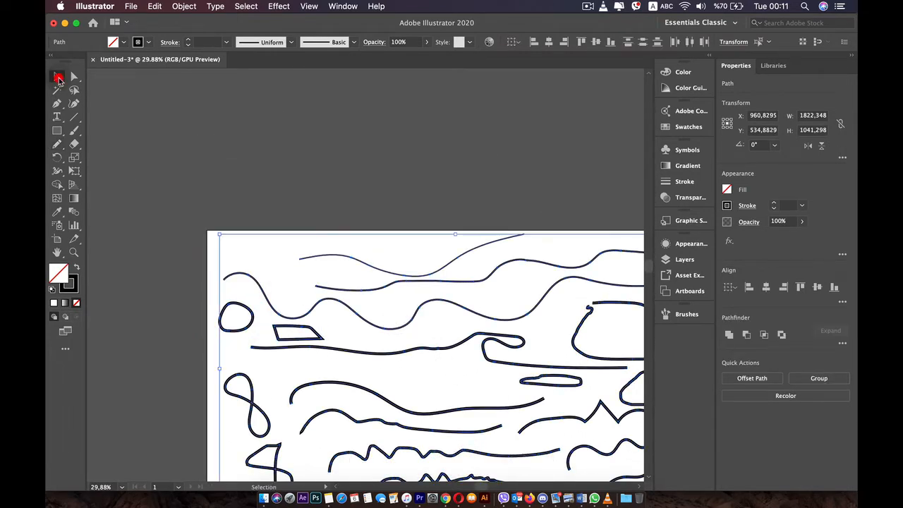
key(BackSpace)
key(BackSpace)
key(BackSpace)
key(BackSpace)
key(BackSpace)
key(BackSpace)
Draw one continuous Pencil path that alternates freehand sections with constrained straight segments, about 771 by 422 px overall.
key(space)
drag(381, 273, 281, 166)
click(58, 143)
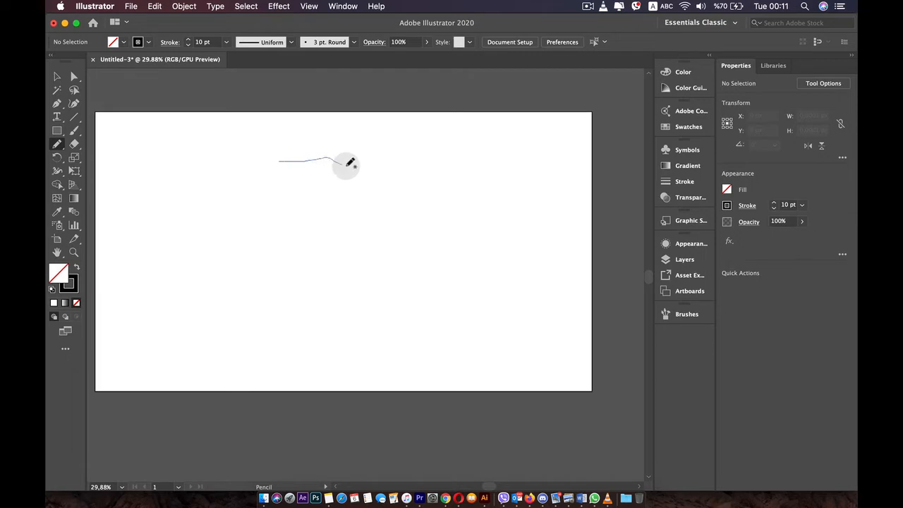
key(shift)
mouse_move(367, 164)
mouse_down()
mouse_move(478, 174)
mouse_move(479, 266)
mouse_move(373, 252)
mouse_up()
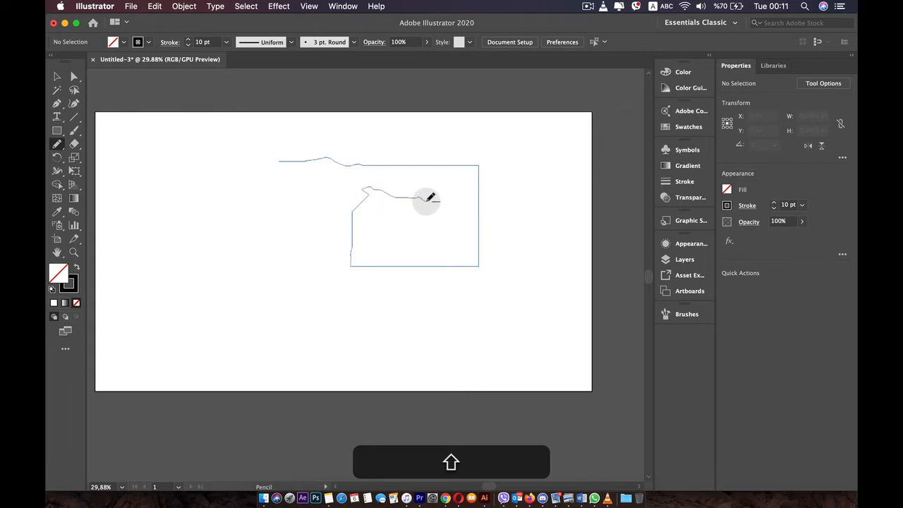
mouse_move(427, 200)
mouse_down()
mouse_move(436, 244)
mouse_move(392, 240)
mouse_up()
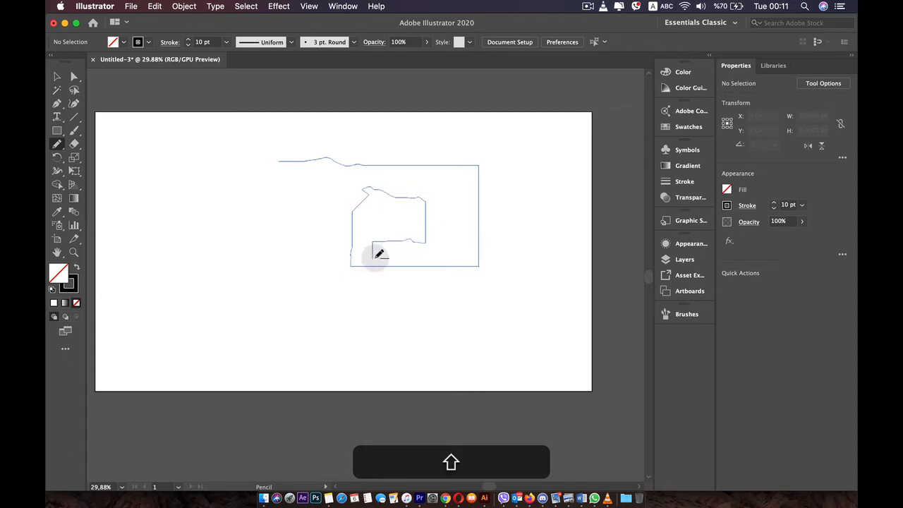
mouse_move(407, 253)
mouse_down()
mouse_move(441, 257)
mouse_move(449, 201)
mouse_up()
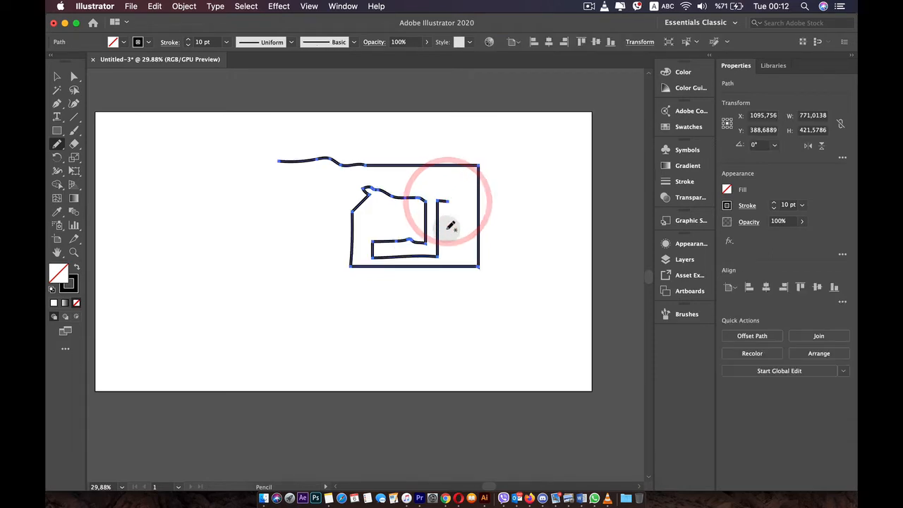
Enable the option key toggle to the Smooth tool in the Pencil options and keep the Pencil tool active.
scroll(424, 229, up, 2)
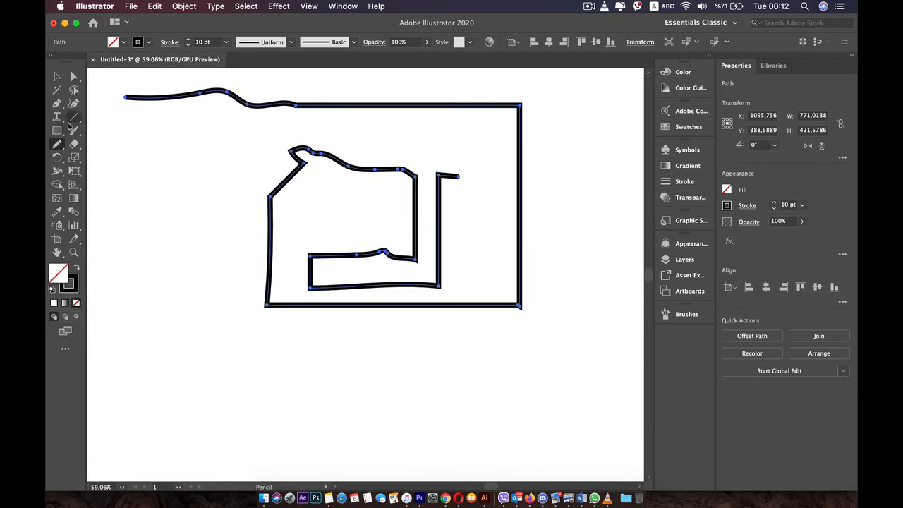
double_click(59, 144)
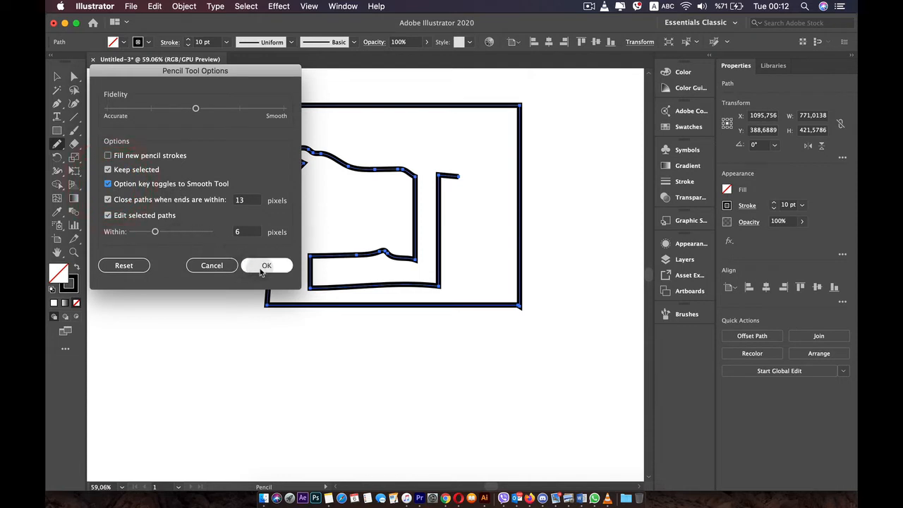
click(266, 266)
key(alt)
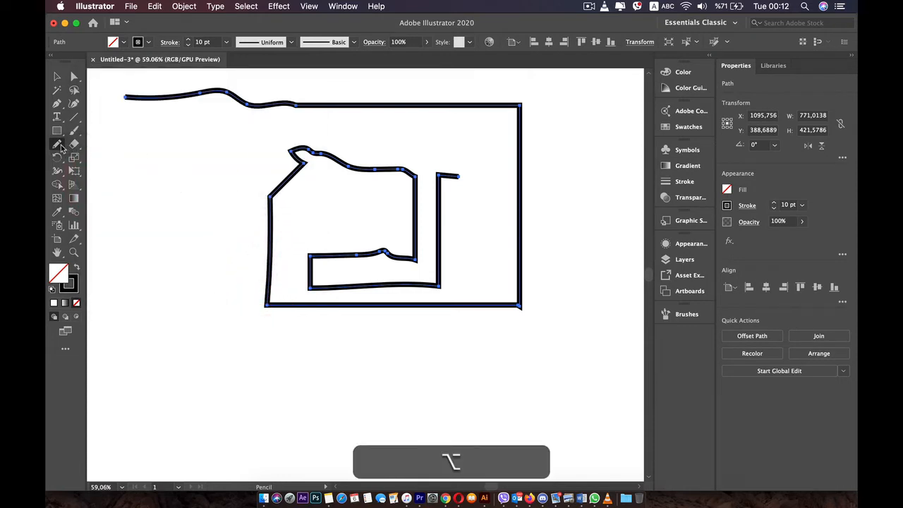
right_click(61, 148)
click(57, 143)
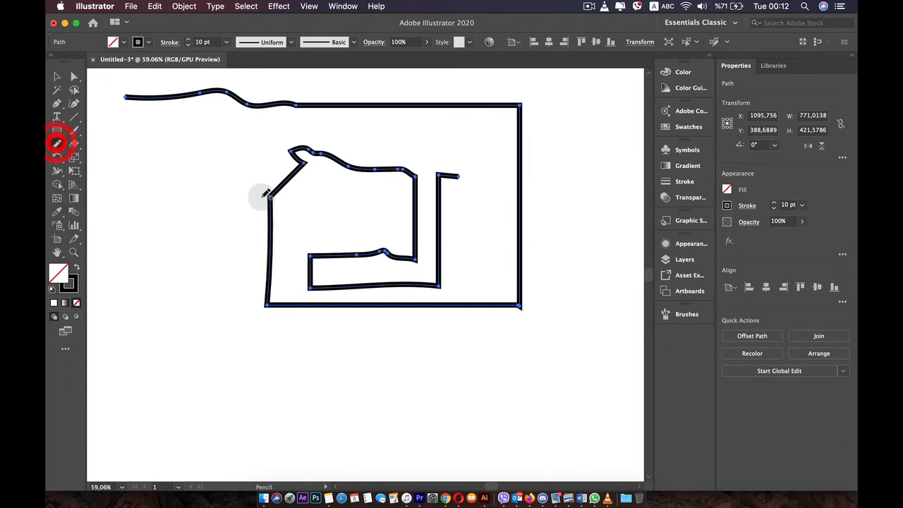
Smooth the selected path along its inner left side, the small inner bump and the wavy section where it starts.
mouse_move(267, 237)
mouse_down()
mouse_move(272, 208)
mouse_move(268, 297)
mouse_move(304, 309)
mouse_move(345, 292)
mouse_up()
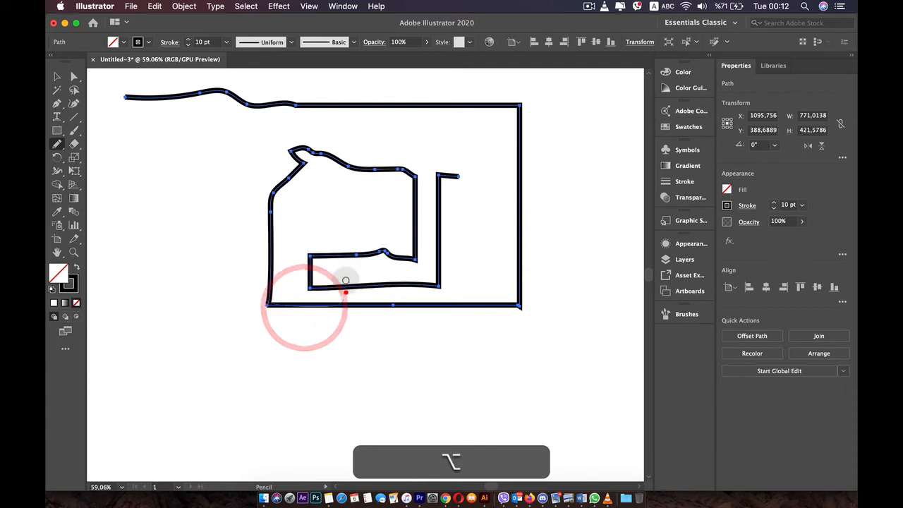
mouse_move(363, 250)
mouse_down()
mouse_move(401, 246)
mouse_move(427, 268)
mouse_up()
drag(366, 246, 425, 263)
mouse_move(247, 92)
mouse_down()
mouse_move(200, 90)
mouse_move(105, 107)
mouse_move(158, 97)
mouse_move(149, 110)
mouse_up()
mouse_move(228, 91)
mouse_down()
mouse_move(133, 96)
mouse_move(155, 100)
mouse_up()
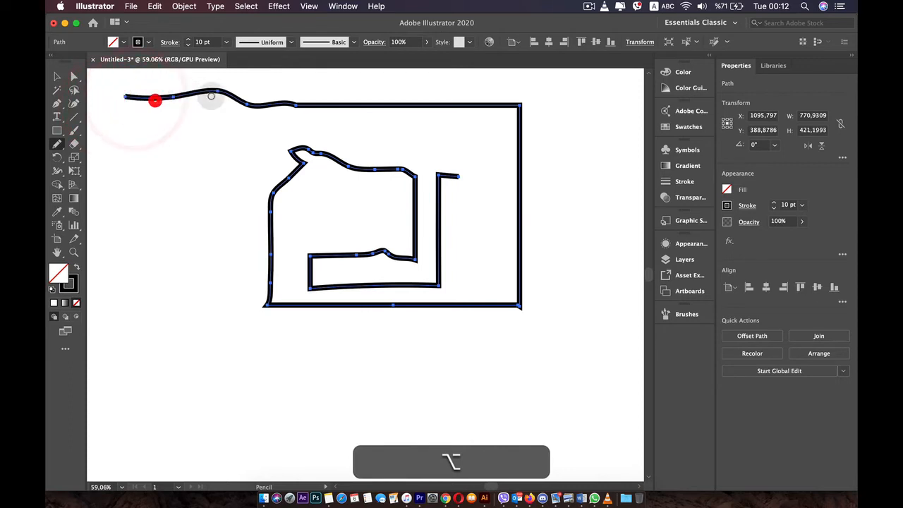
Smooth the outer frame's upper edge, both right-hand corners and lower edge, finishing at the small inner bump.
mouse_move(246, 101)
mouse_down()
mouse_move(549, 107)
mouse_move(515, 103)
mouse_move(525, 174)
mouse_up()
drag(521, 149, 515, 256)
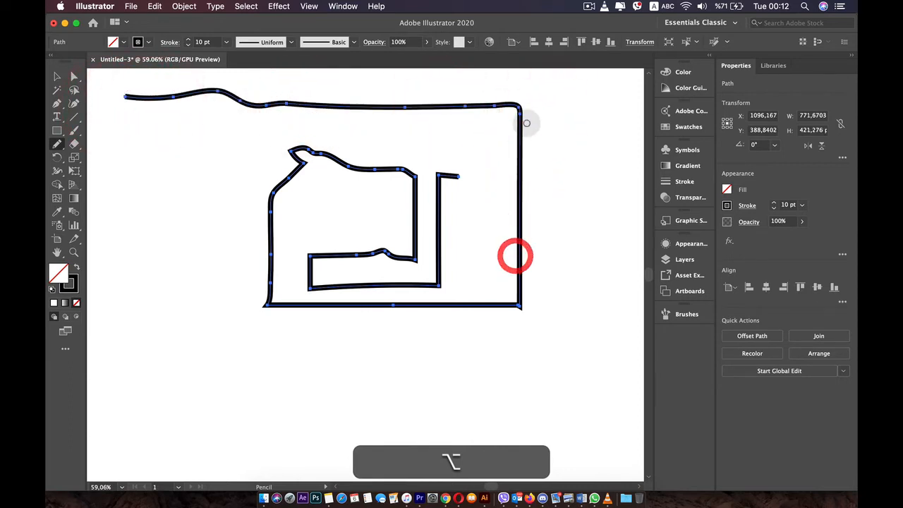
mouse_move(507, 316)
mouse_down()
mouse_move(526, 298)
mouse_move(468, 311)
mouse_move(360, 305)
mouse_up()
mouse_move(521, 220)
mouse_down()
mouse_move(504, 280)
mouse_move(427, 338)
mouse_move(374, 334)
mouse_up()
mouse_move(516, 272)
mouse_down()
mouse_move(493, 313)
mouse_move(459, 311)
mouse_up()
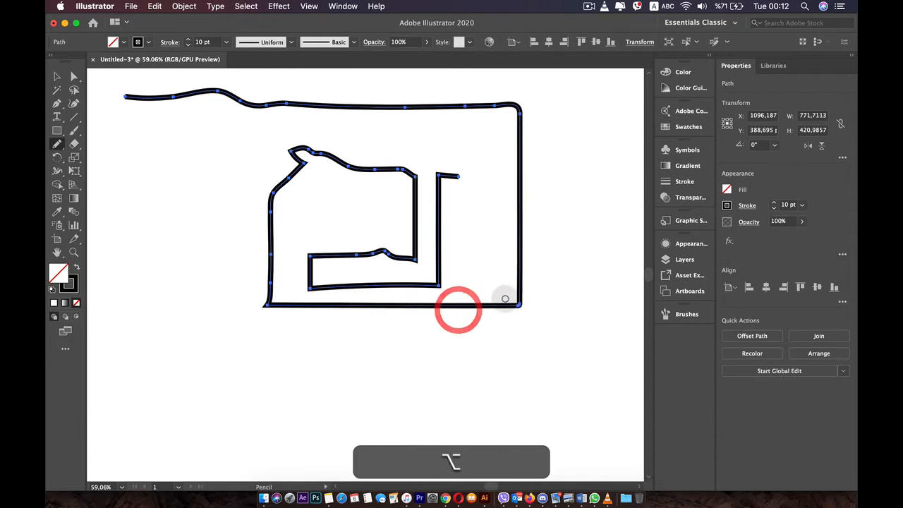
drag(517, 292, 350, 306)
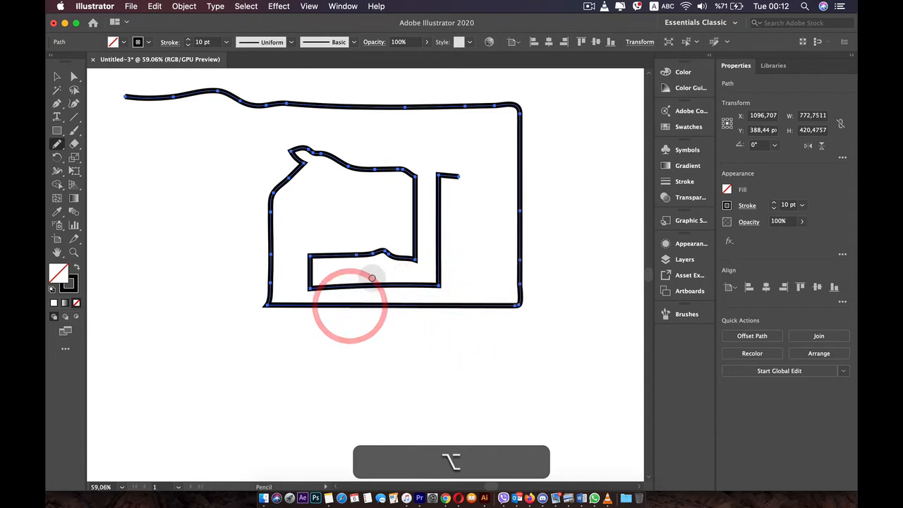
drag(385, 252, 433, 236)
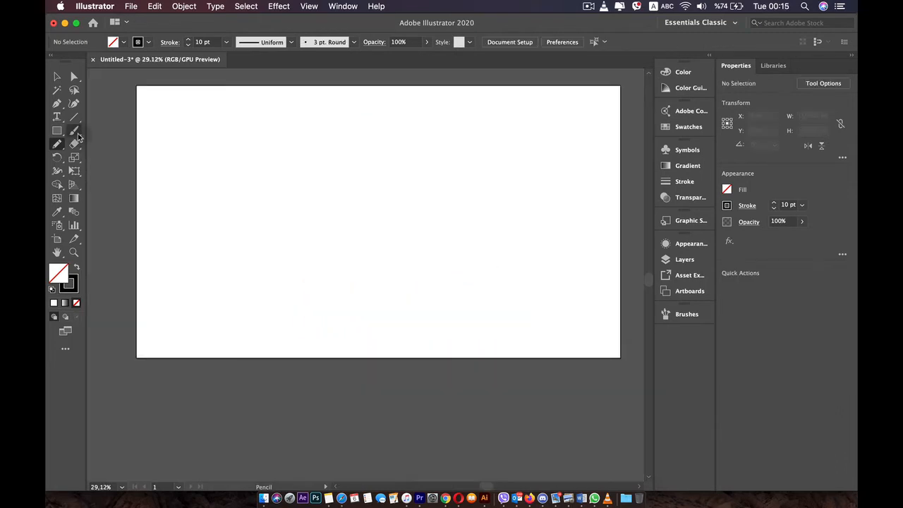
Switch from the Paintbrush to the Pencil tool and back, leaving the Paintbrush active.
click(73, 131)
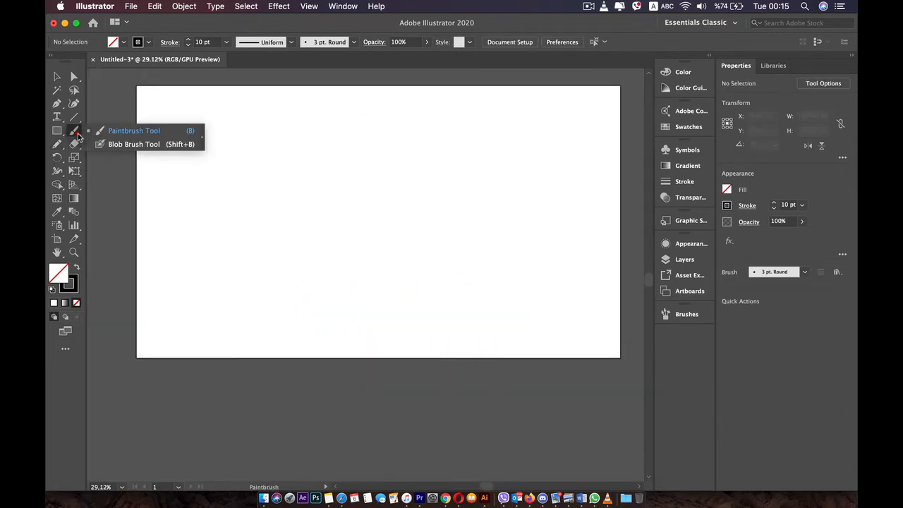
click(75, 134)
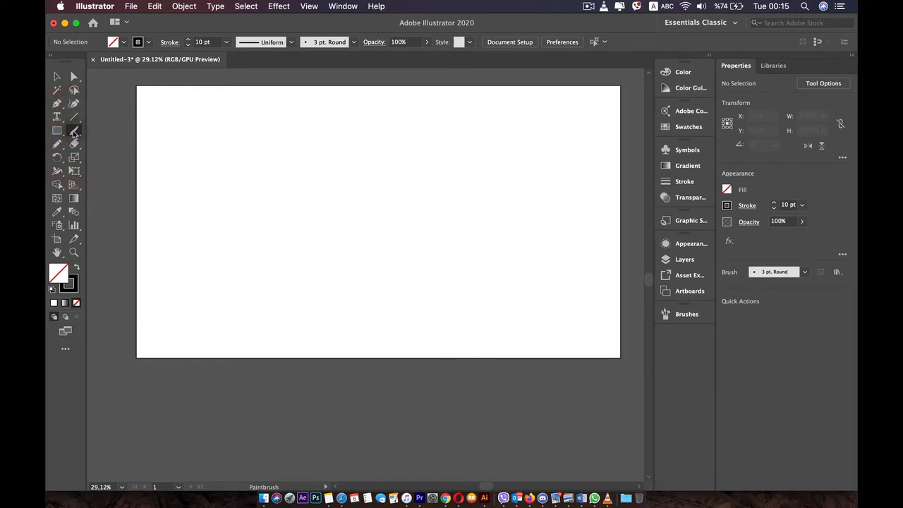
key(b)
key(b)
key(b)
key(b)
key(b)
key(b)
key(b)
key(b)
key(b)
key(b)
key(b)
key(b)
key(b)
key(b)
key(b)
key(b)
key(b)
key(b)
key(b)
key(n)
key(n)
key(n)
key(n)
key(n)
key(n)
key(n)
key(n)
key(n)
key(n)
key(n)
key(n)
key(n)
key(n)
key(n)
key(n)
key(n)
key(n)
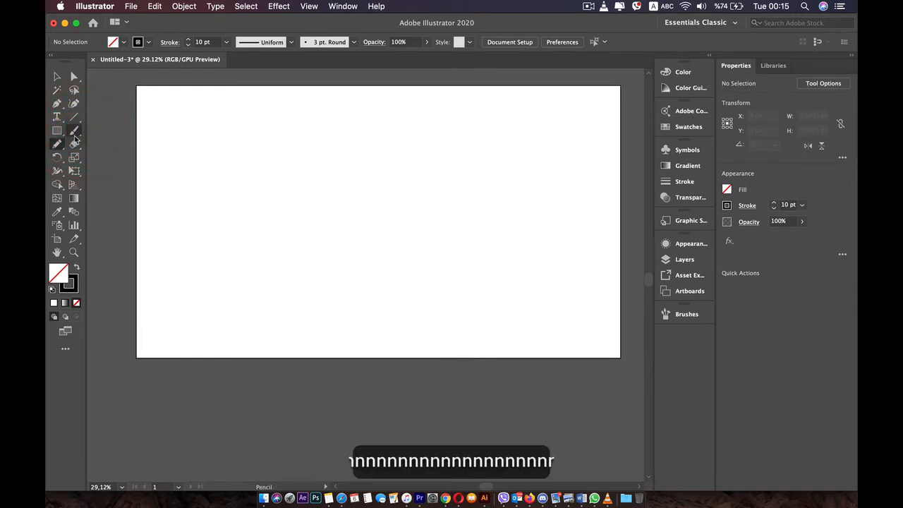
key(b)
key(b)
key(b)
key(b)
key(b)
key(b)
key(b)
key(b)
key(b)
key(b)
key(b)
key(b)
key(b)
key(b)
key(b)
key(b)
key(b)
key(b)
key(b)
Paint two long wavy Paintbrush strokes, one above the other, across the upper half of the artboard.
click(242, 151)
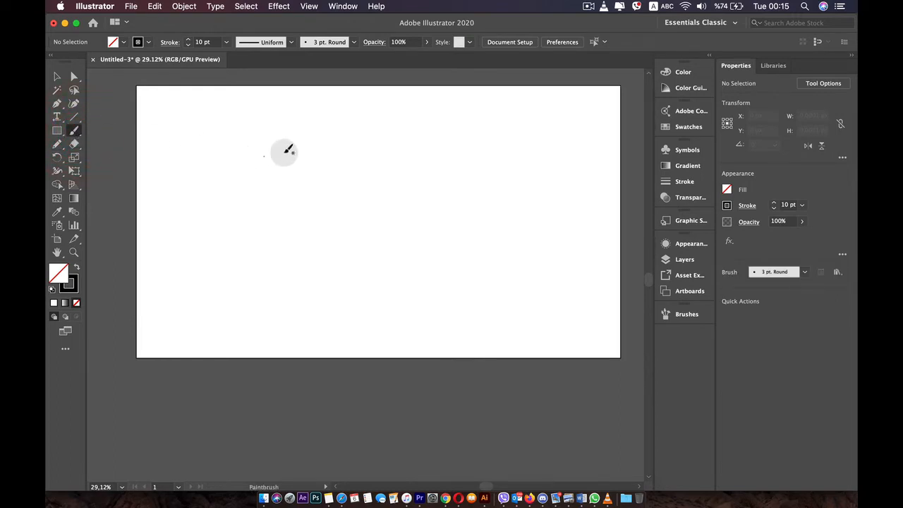
mouse_move(339, 141)
mouse_down()
mouse_move(430, 170)
mouse_move(486, 170)
mouse_up()
drag(310, 134, 291, 130)
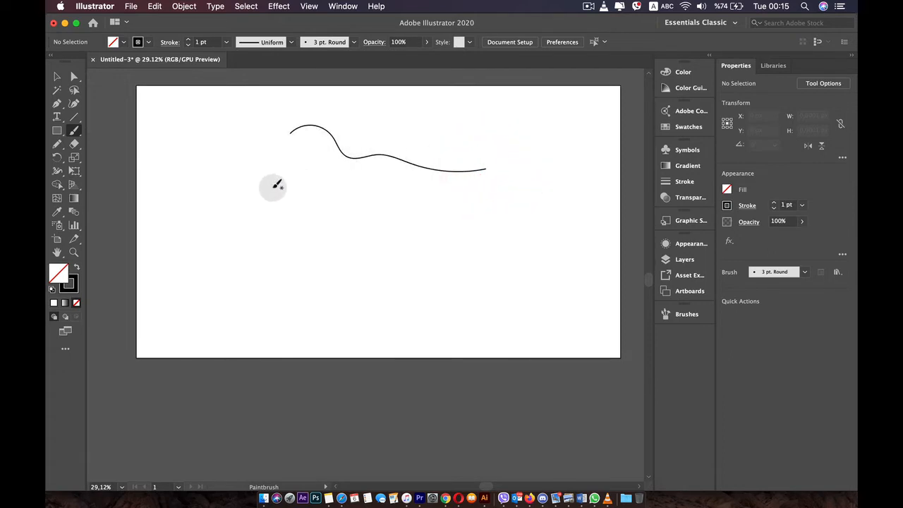
drag(274, 189, 555, 208)
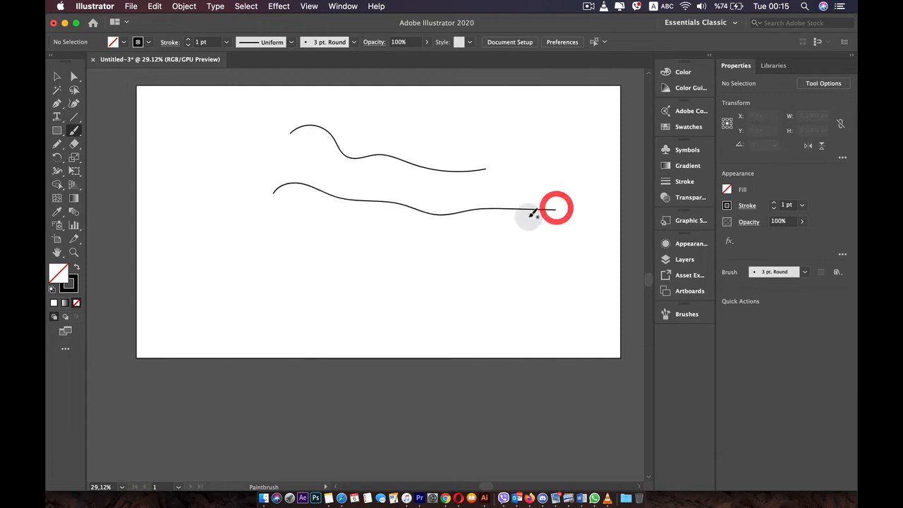
Draw a wavy Pencil path about 1303 by 136 px below the two Paintbrush strokes.
click(57, 144)
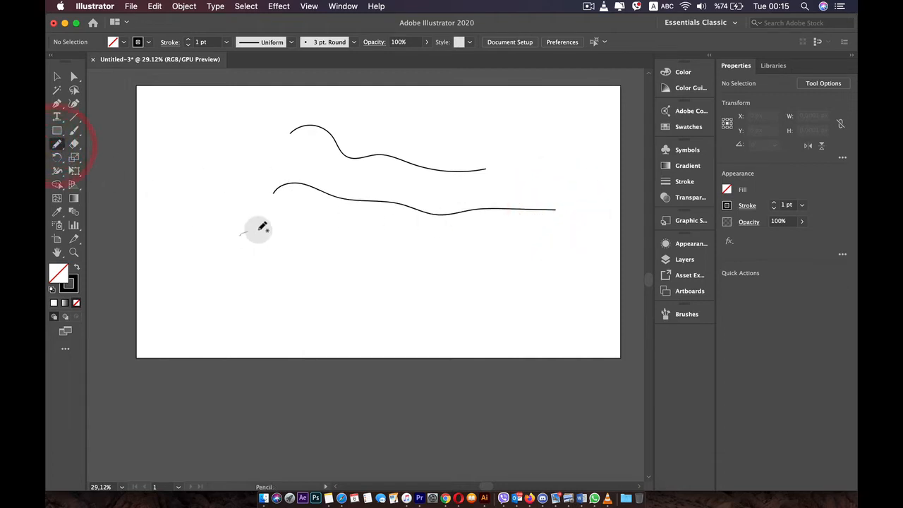
drag(262, 226, 360, 240)
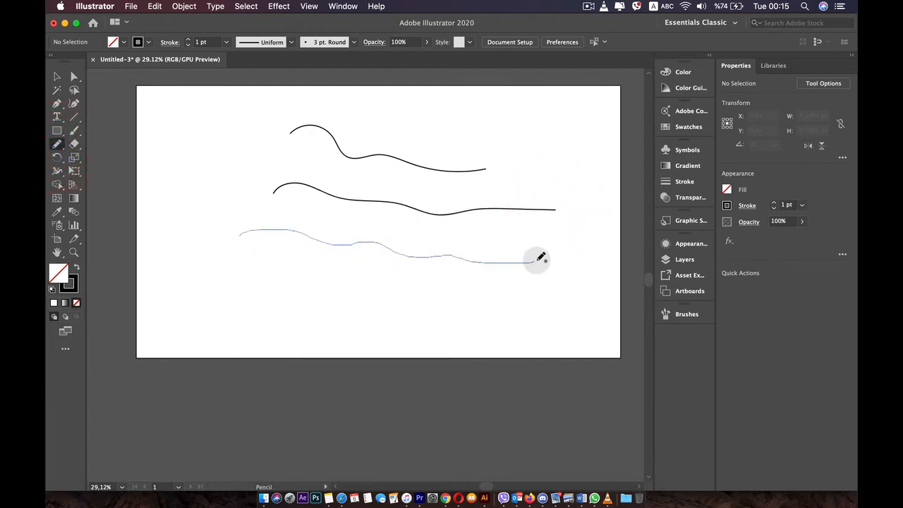
drag(571, 253, 568, 254)
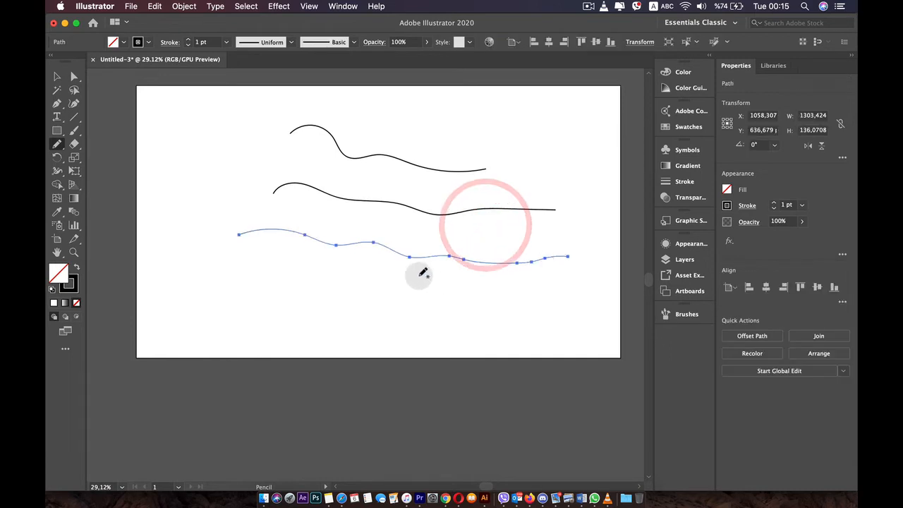
Paint a short, gently descending Paintbrush stroke between the middle wavy stroke and the Pencil path.
scroll(396, 261, up, 3)
scroll(396, 261, down, 1)
scroll(397, 260, down, 1)
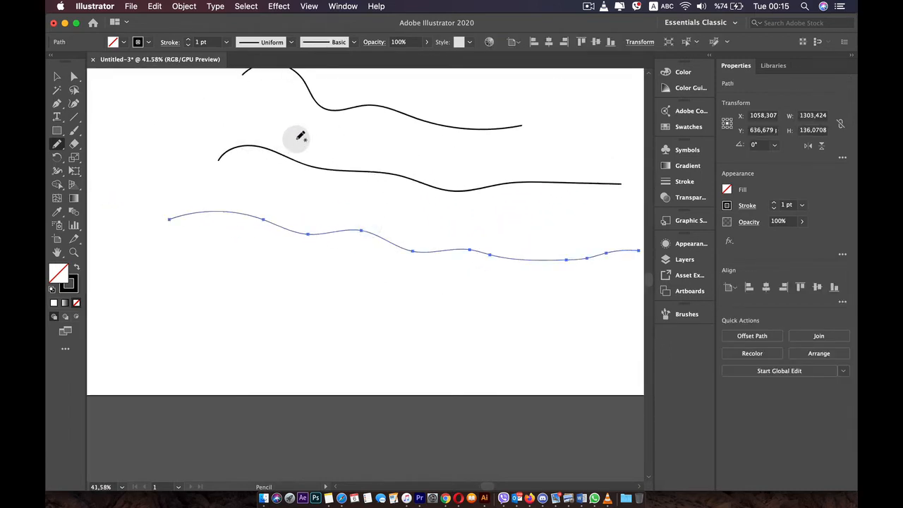
scroll(297, 140, up, 1)
click(73, 132)
drag(219, 176, 298, 183)
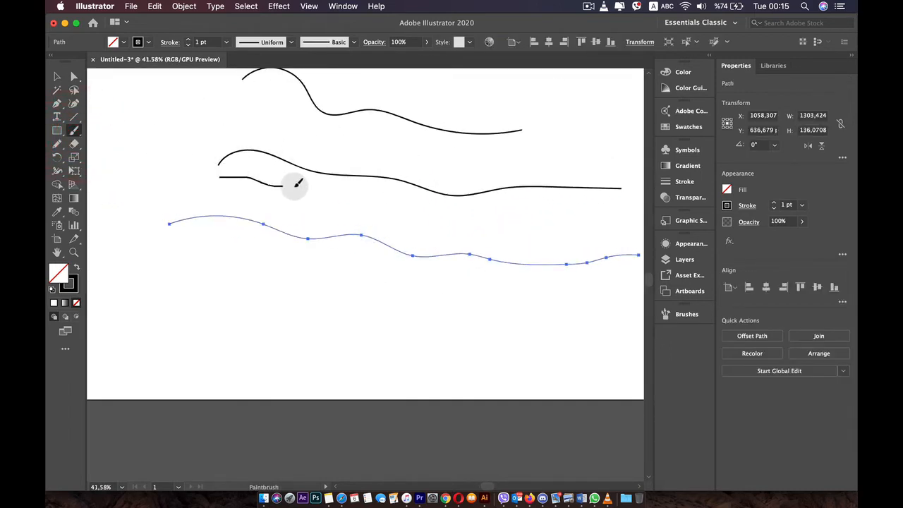
drag(368, 201, 368, 203)
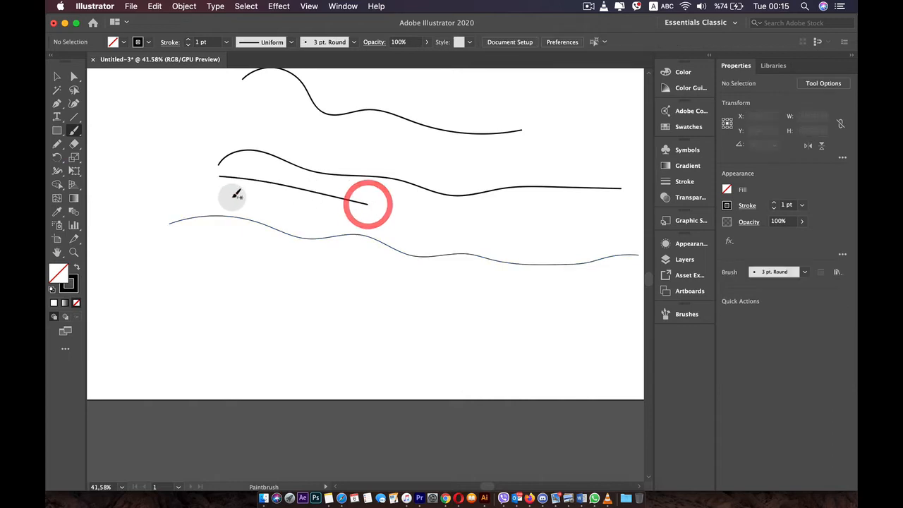
Enable Keep Selected in the Paintbrush options.
double_click(74, 131)
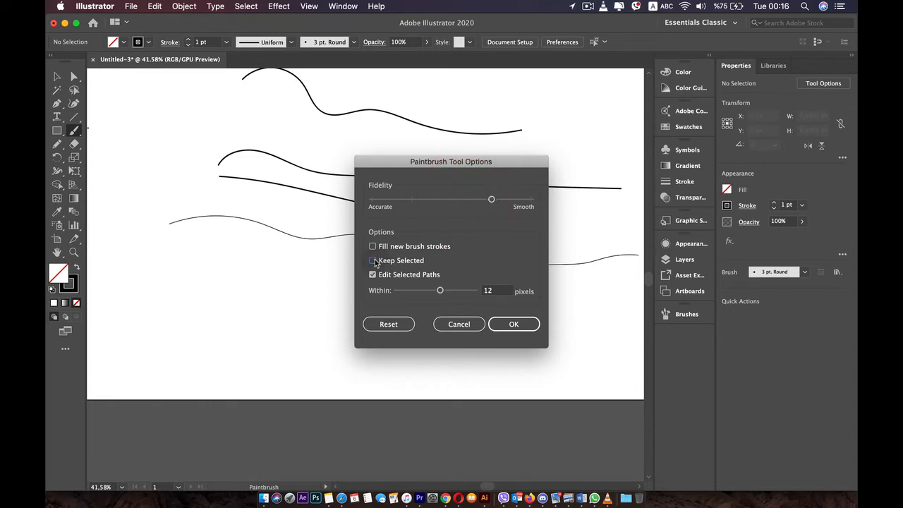
click(504, 324)
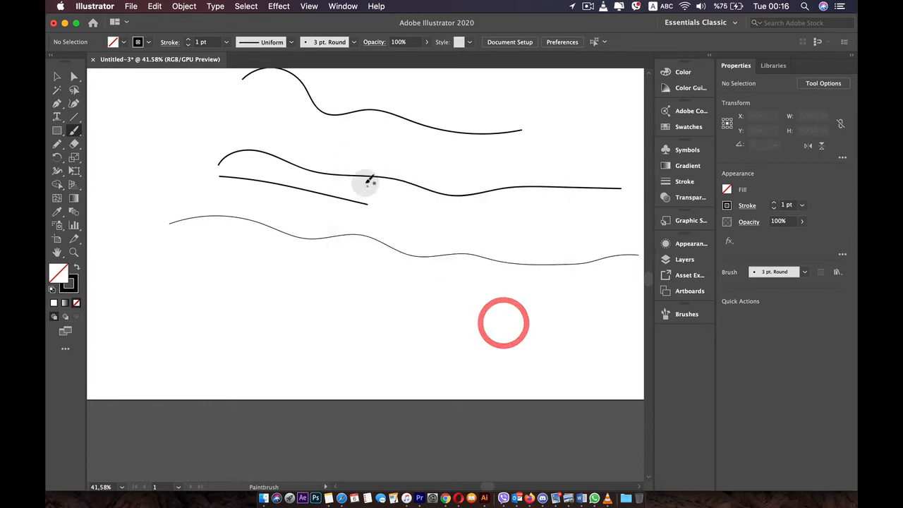
Reshape the middle stroke with the Paintbrush, adding a loop along its length, a looped right end and a raised left end.
key(v)
click(367, 180)
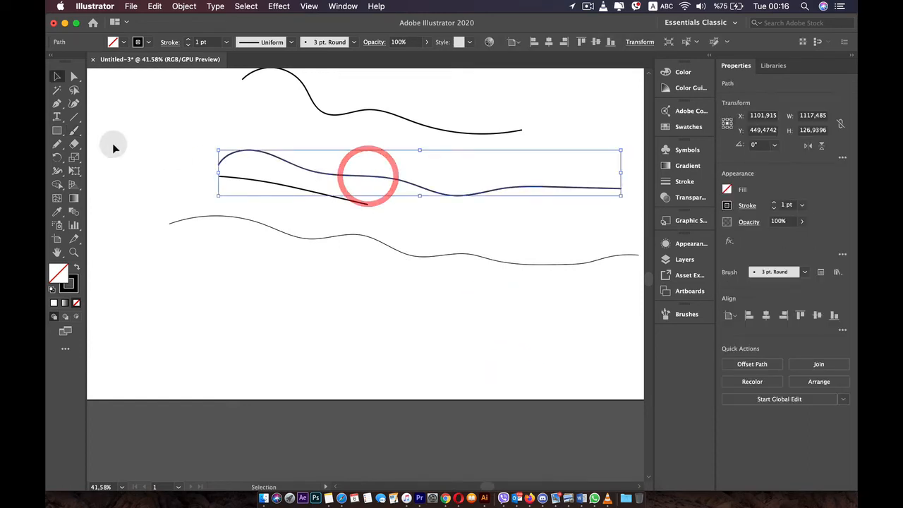
click(74, 131)
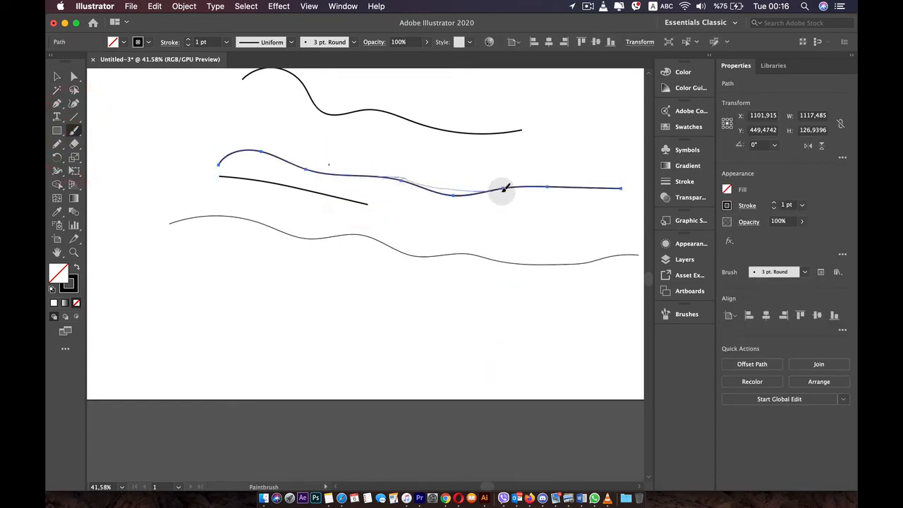
mouse_move(502, 188)
mouse_down()
mouse_move(402, 176)
mouse_move(420, 167)
mouse_up()
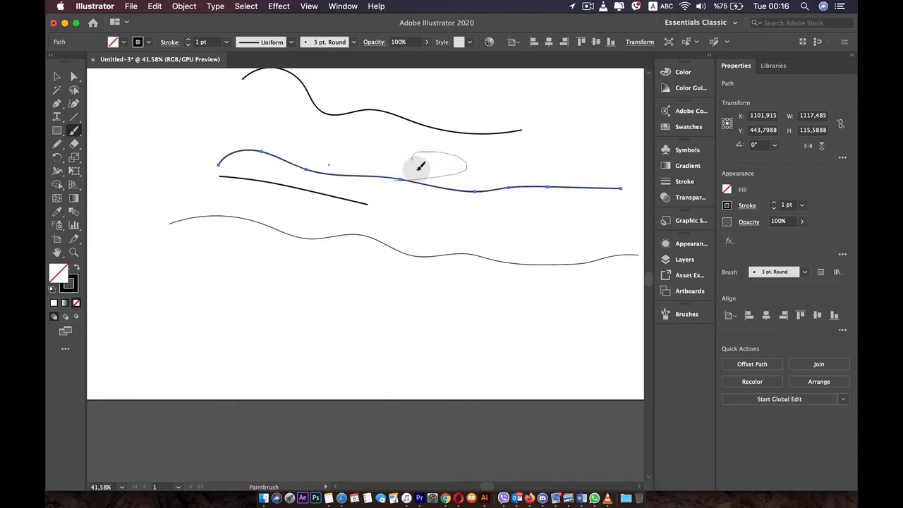
drag(486, 192, 621, 181)
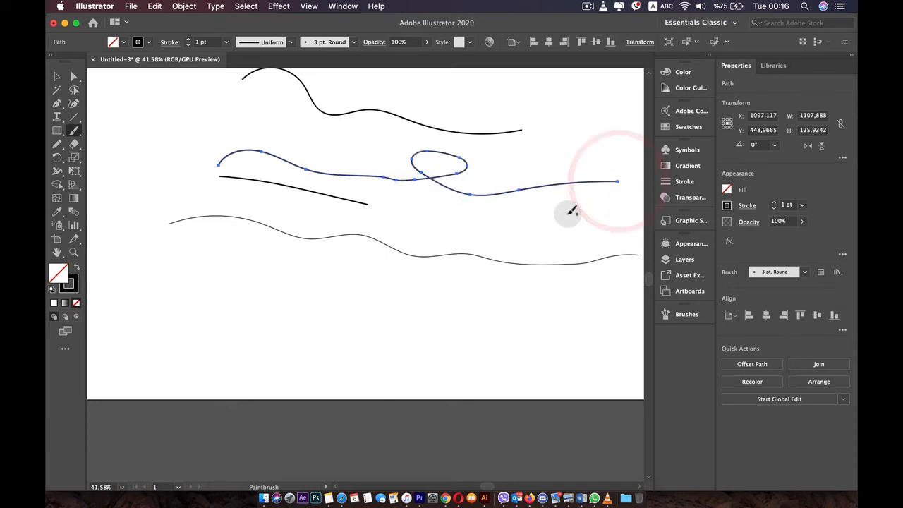
mouse_move(596, 223)
mouse_down()
mouse_move(602, 188)
mouse_move(581, 120)
mouse_up()
drag(205, 128, 333, 151)
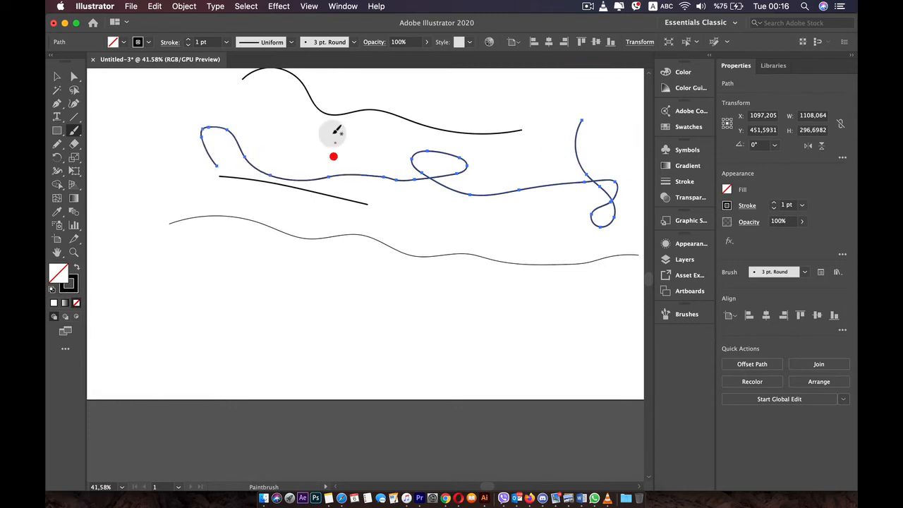
Redraw parts of the selected stroke as overlapping loops and paint two separate curved strokes, the last about 276 by 171 px.
drag(381, 175, 382, 175)
drag(330, 175, 442, 175)
mouse_move(322, 174)
mouse_down()
mouse_move(462, 168)
mouse_move(387, 145)
mouse_up()
mouse_move(349, 177)
mouse_down()
mouse_move(333, 173)
mouse_move(322, 116)
mouse_up()
drag(414, 185, 558, 205)
drag(484, 193, 583, 132)
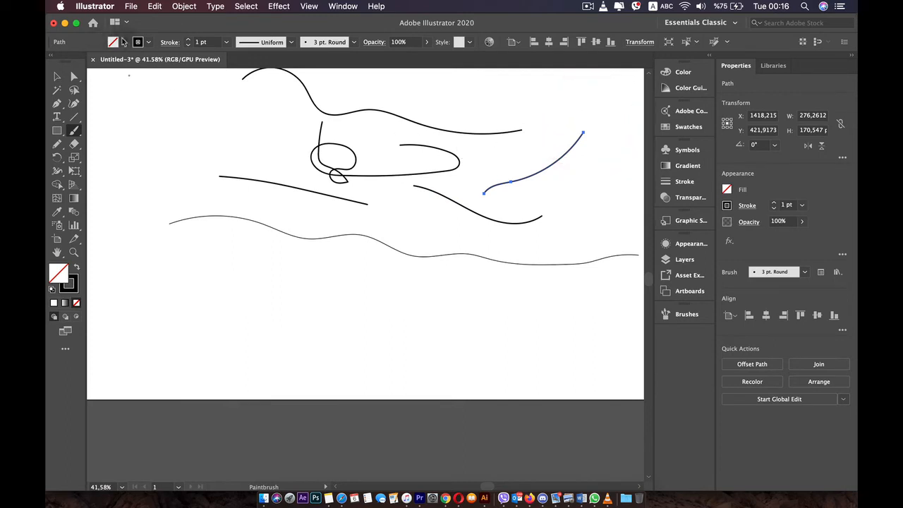
Set the selected curved stroke's weight to 2 pt and its colour to red.
click(187, 39)
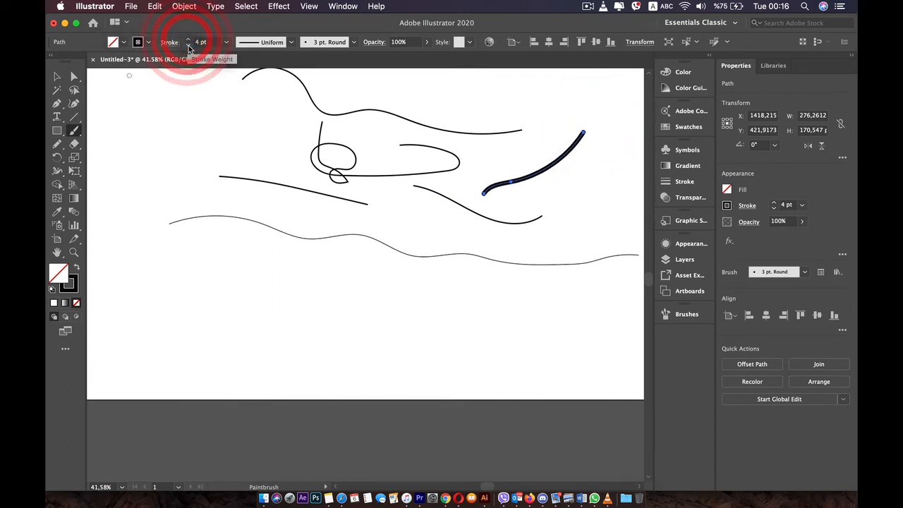
click(147, 43)
click(131, 61)
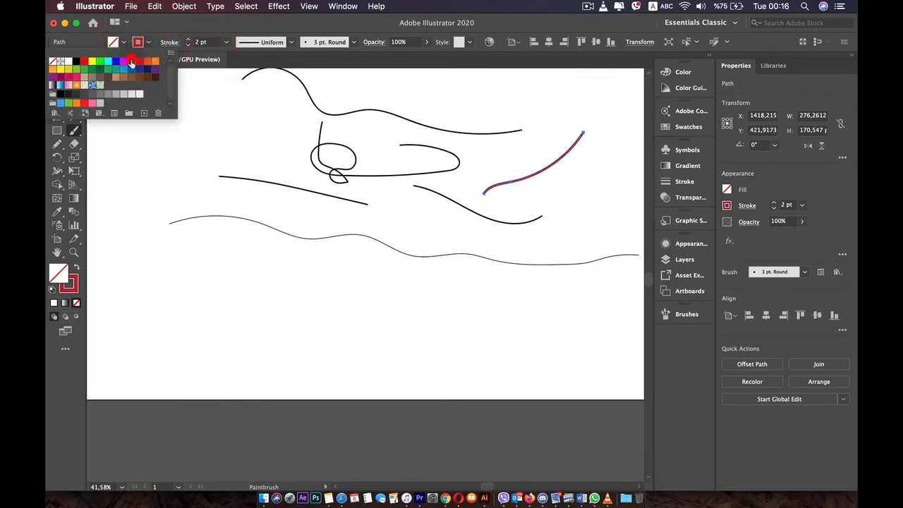
click(142, 194)
Move the red stroke to the artboard's upper-left area, at about X 452, Y 285 px.
click(57, 76)
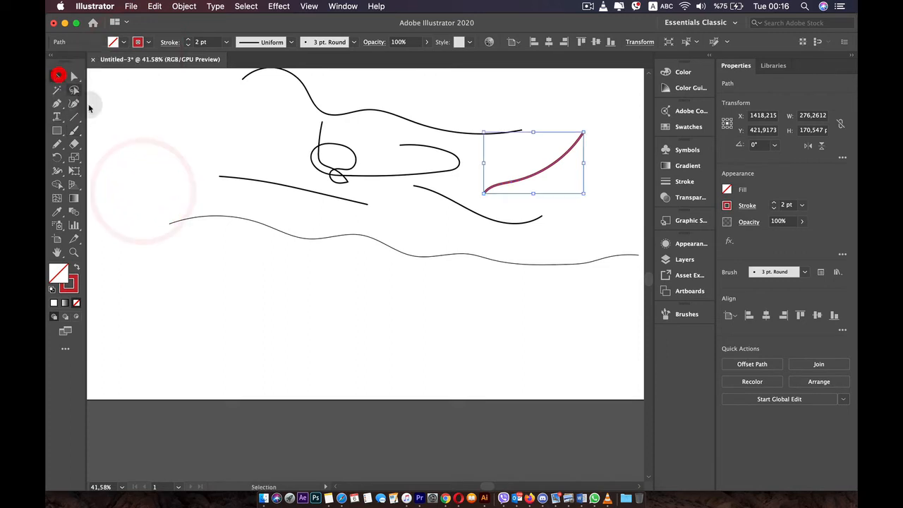
click(210, 155)
mouse_move(509, 184)
mouse_down()
mouse_move(177, 145)
mouse_move(161, 135)
mouse_up()
Paint a straight horizontal line about 538 px long below the wavy stroke, using the Paintbrush.
click(78, 132)
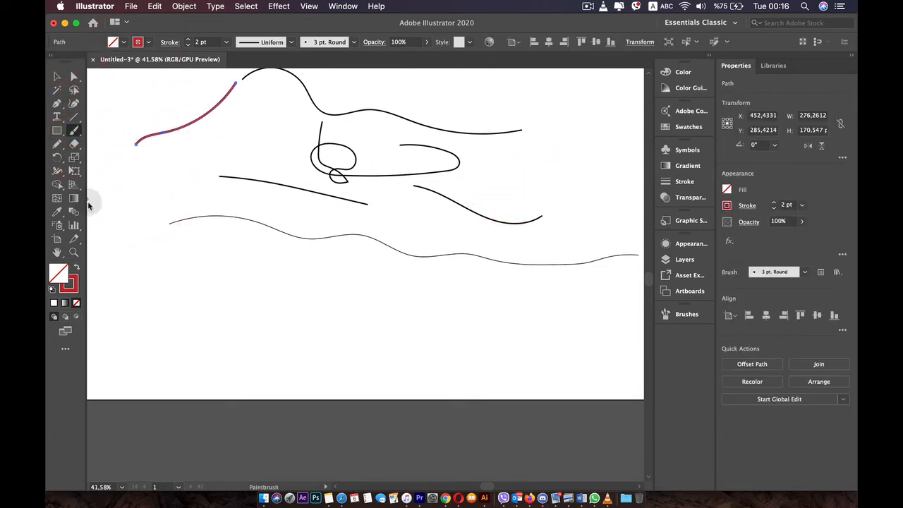
key(shift)
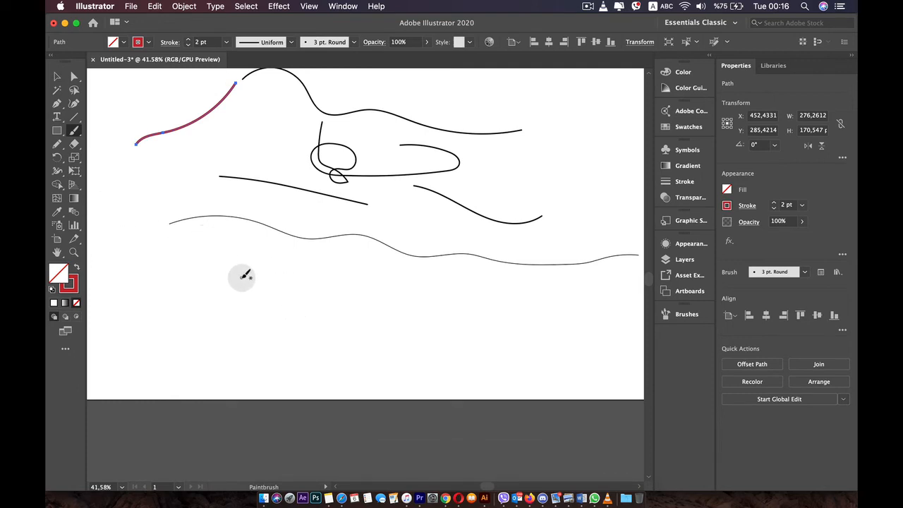
key(shift)
drag(242, 277, 345, 275)
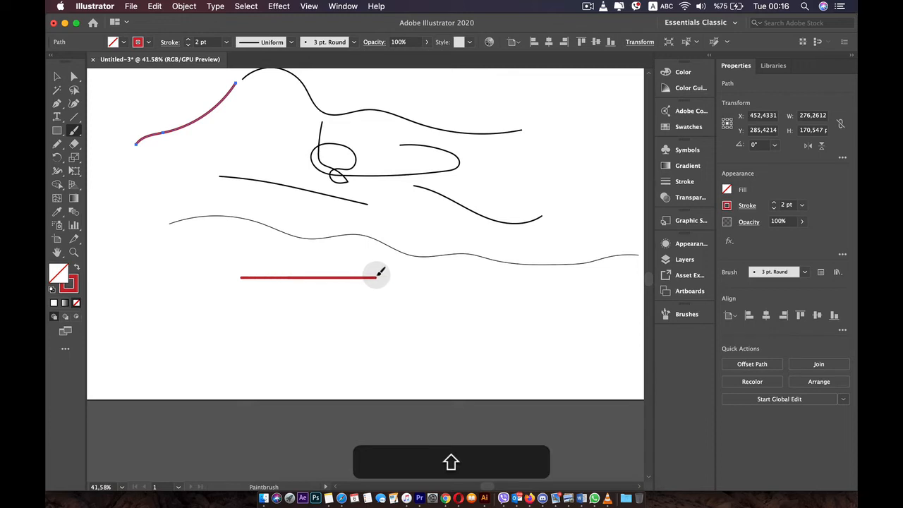
drag(438, 270, 437, 272)
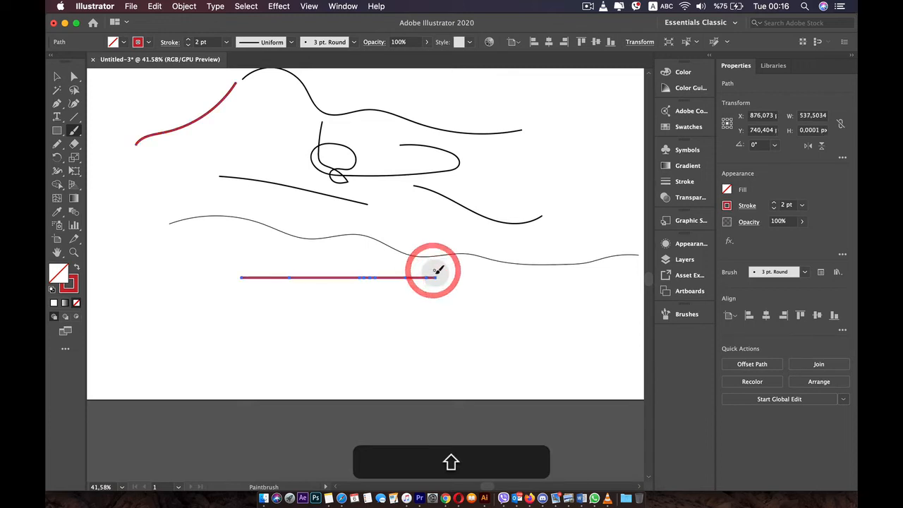
Paint a straight vertical line and two straight horizontal lines, about 487 and 358 px long, around the lower part of the artboard.
mouse_move(431, 330)
mouse_down()
mouse_move(446, 307)
mouse_move(448, 374)
mouse_up()
key(super+z)
key(shift)
drag(386, 380, 208, 368)
drag(231, 302, 117, 369)
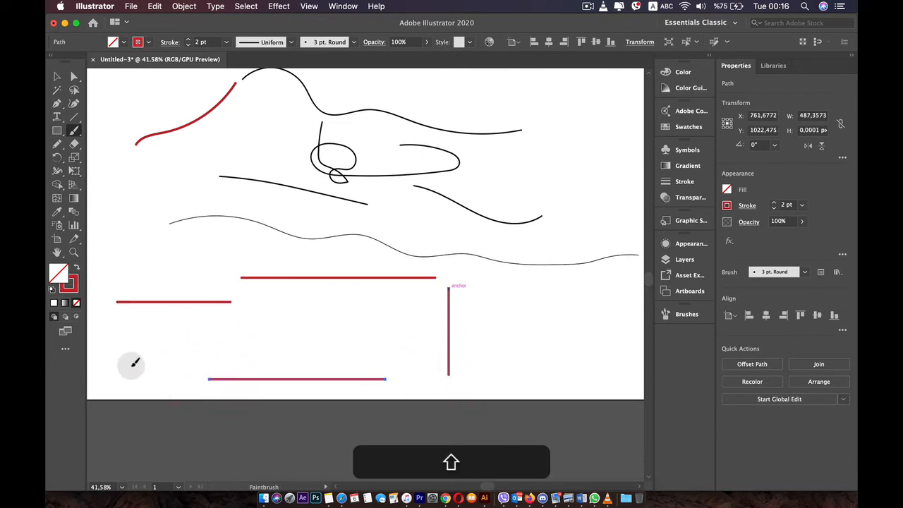
click(248, 351)
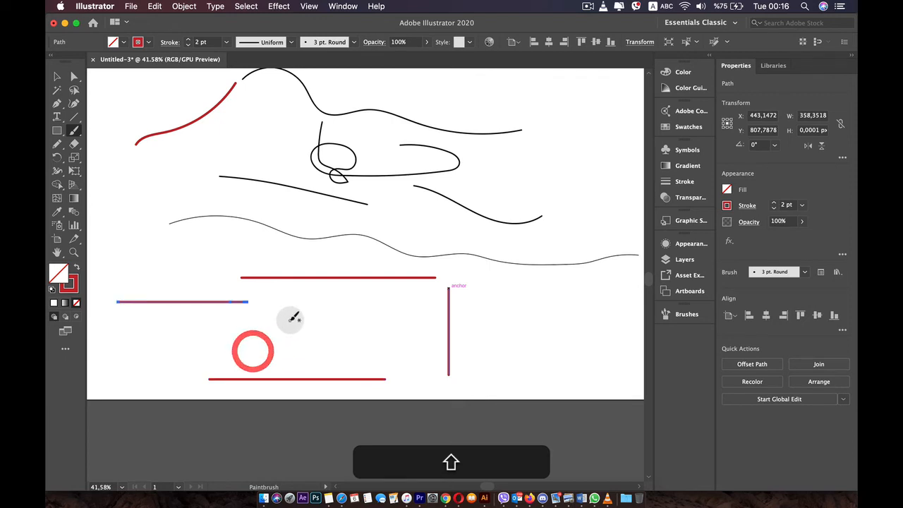
Paint a narrow V-shaped stroke between the horizontal lines and two crossing 45-degree lines, about 196 and 213 px wide, near the artboard's right edge.
mouse_move(289, 317)
mouse_down()
mouse_move(237, 363)
mouse_move(309, 324)
mouse_up()
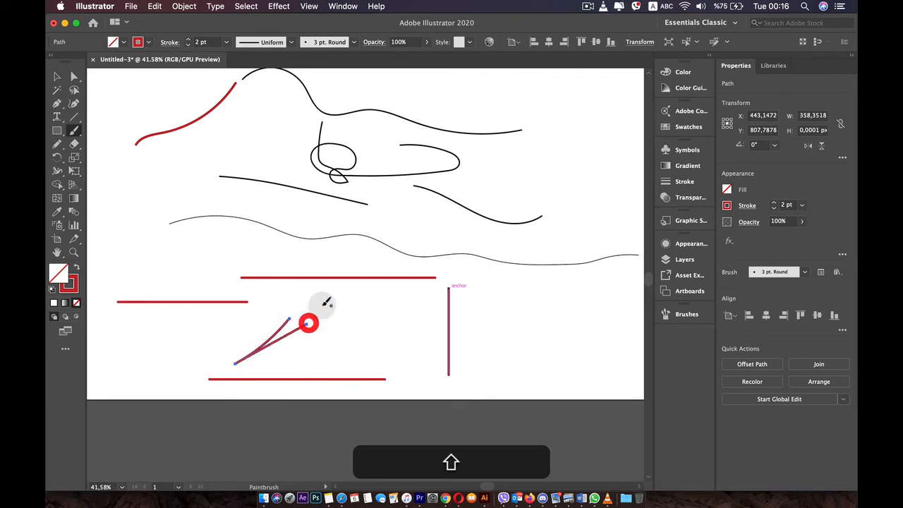
drag(539, 320, 610, 257)
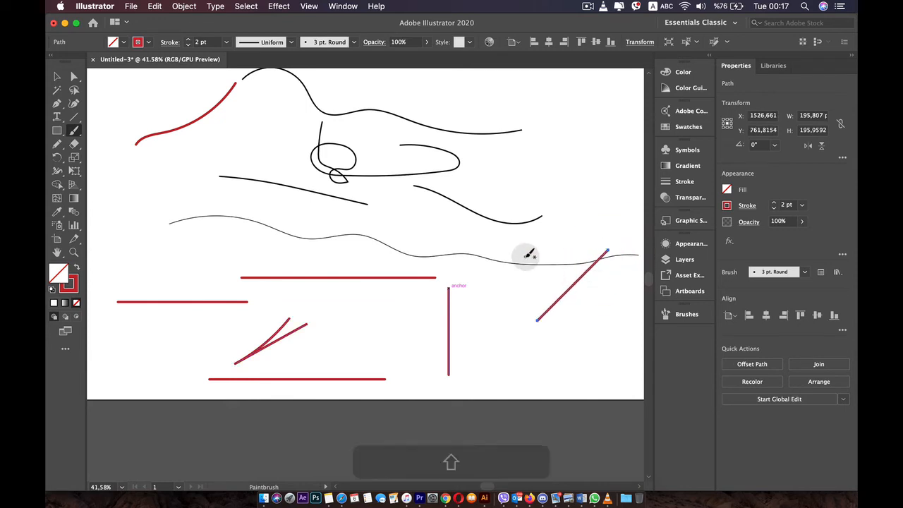
drag(529, 254, 607, 322)
Try to paint a rounded closed loop in the empty upper-right area of the artboard.
scroll(297, 316, down, 2)
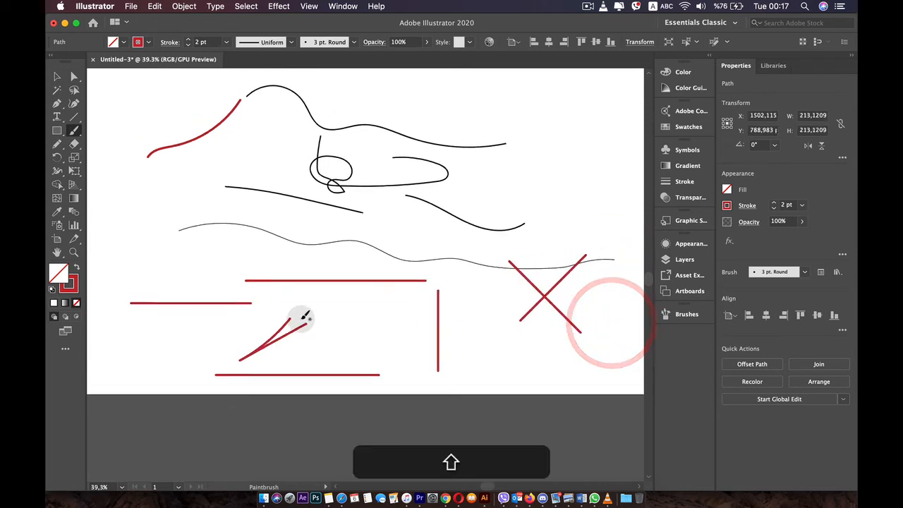
scroll(305, 317, up, 2)
key(space)
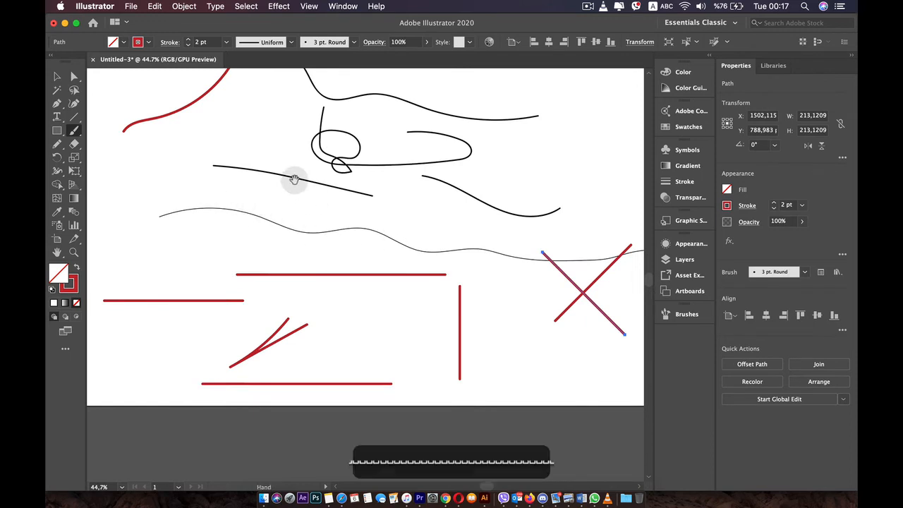
drag(295, 180, 271, 238)
key(space)
drag(365, 163, 279, 222)
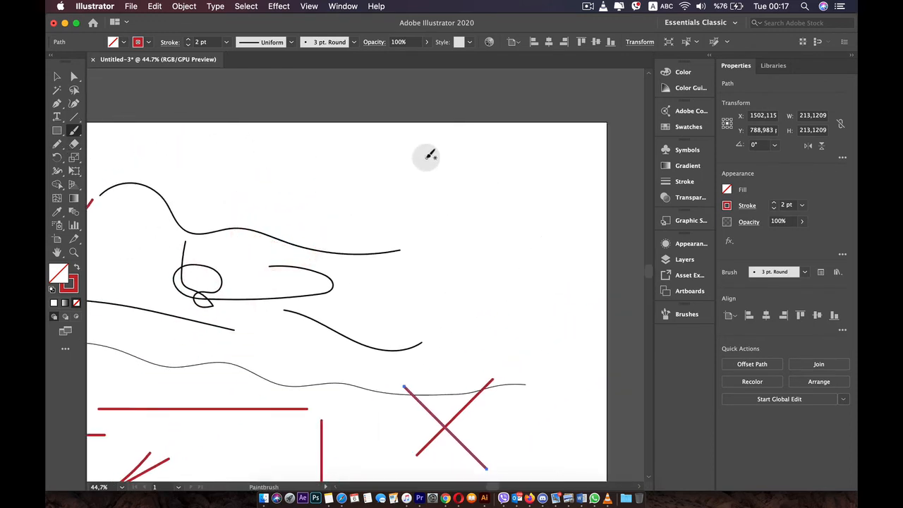
mouse_move(427, 155)
mouse_down()
mouse_move(453, 155)
mouse_move(499, 215)
mouse_move(414, 216)
mouse_move(425, 161)
mouse_move(527, 203)
mouse_move(491, 243)
mouse_move(434, 200)
mouse_move(449, 172)
mouse_up()
key(super+z)
key(shift)
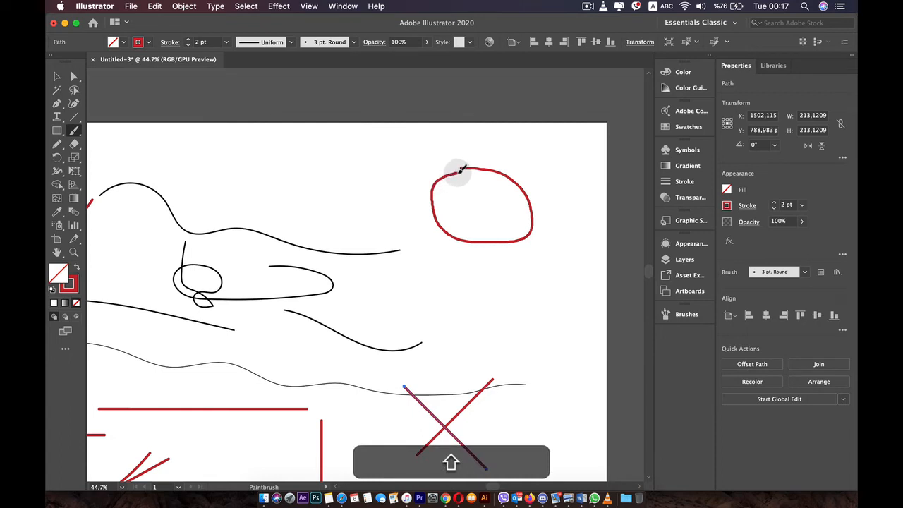
key(super+z)
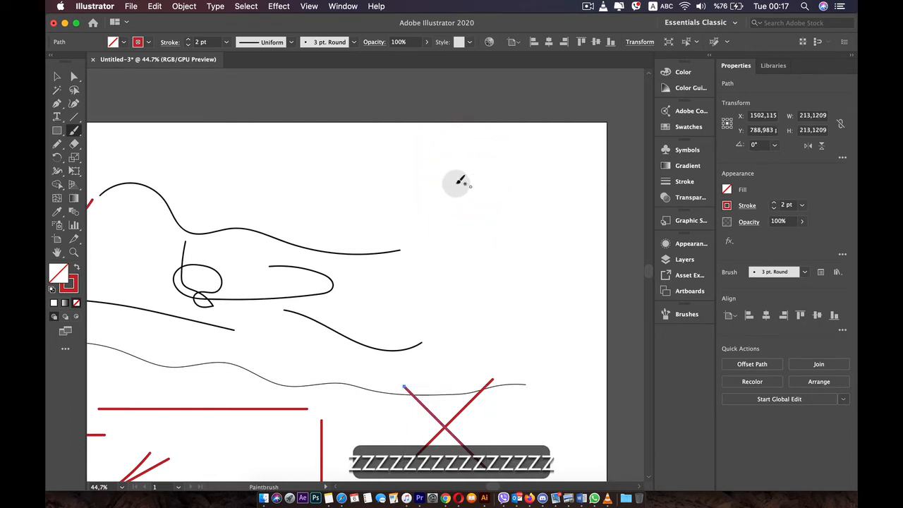
Paint three closed freehand shapes along the artboard's upper and right areas, about 225 by 143, 380 by 250 and 219 by 111 px.
mouse_move(417, 167)
mouse_down()
mouse_move(459, 165)
mouse_move(403, 205)
mouse_move(406, 182)
mouse_move(413, 185)
mouse_up()
key(alt)
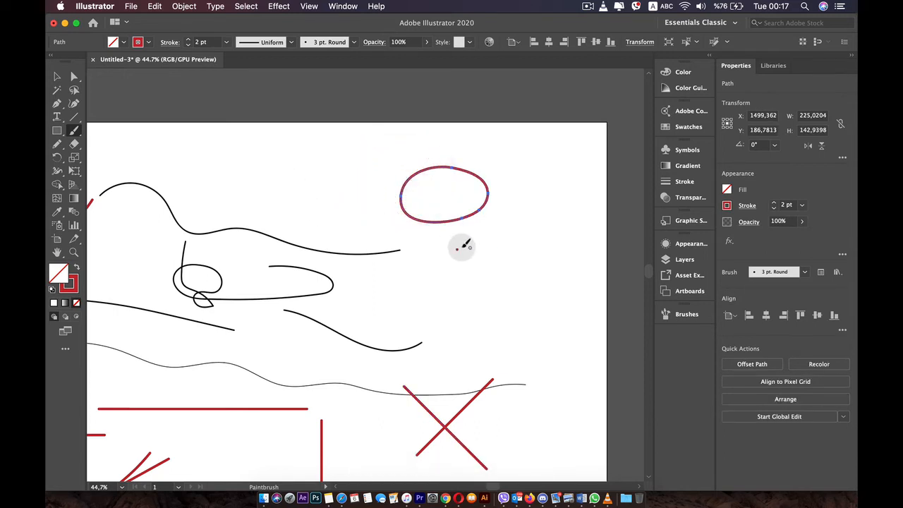
key(alt)
mouse_move(460, 247)
mouse_down()
mouse_move(447, 322)
mouse_move(451, 248)
mouse_up()
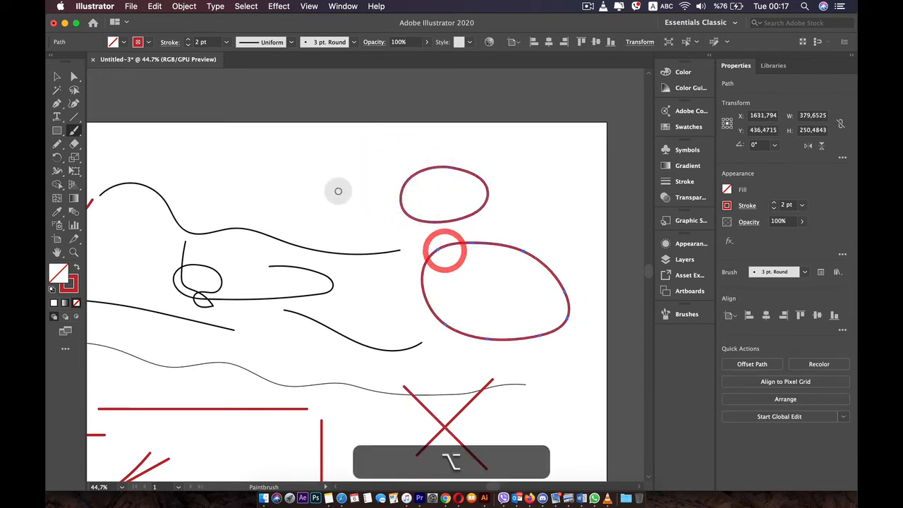
mouse_move(287, 153)
mouse_down()
mouse_move(259, 194)
mouse_move(247, 182)
mouse_up()
drag(276, 239, 336, 179)
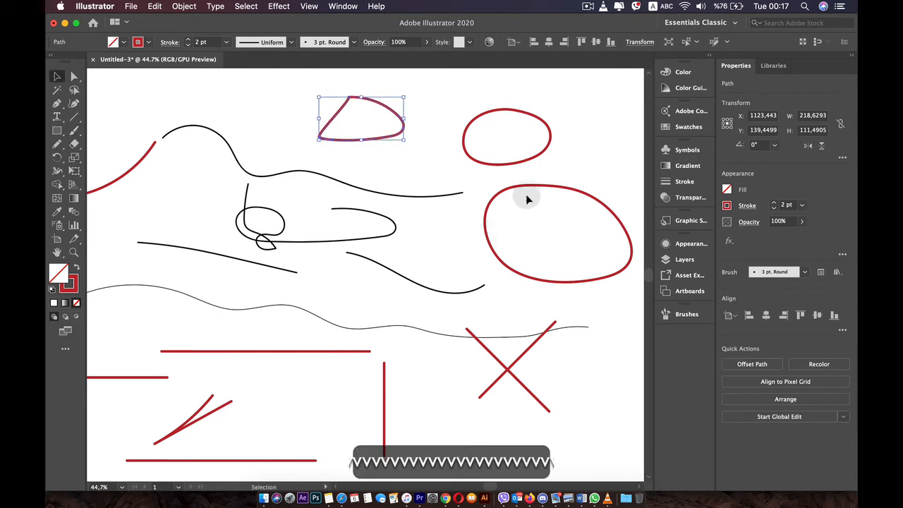
super+click(527, 157)
drag(522, 158, 453, 158)
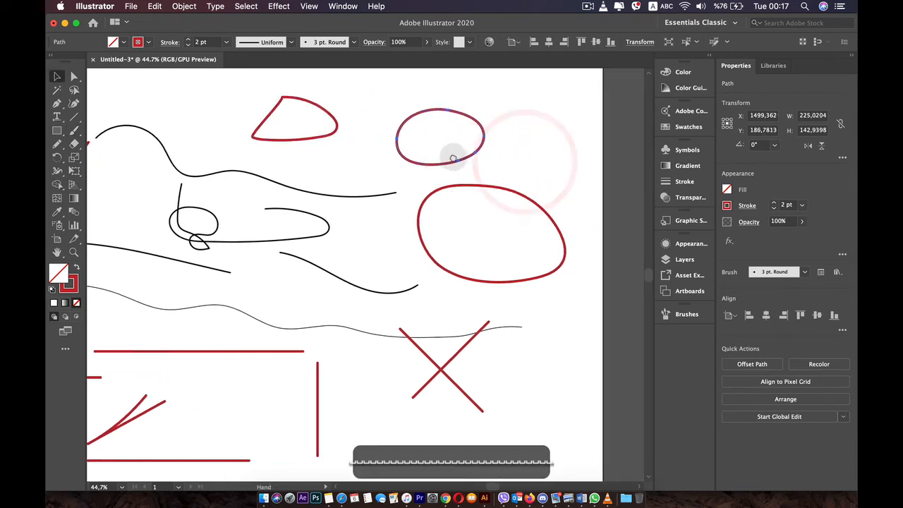
click(494, 185)
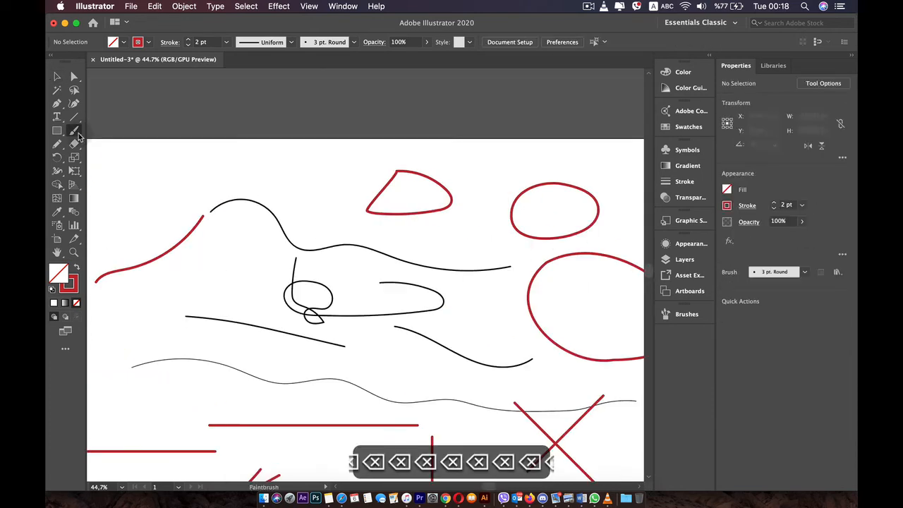
Paint a closed irregular cloud-like shape about 283 by 128 px in the artboard's upper-left area.
click(75, 130)
mouse_move(191, 161)
mouse_down()
mouse_move(249, 183)
mouse_move(161, 203)
mouse_up()
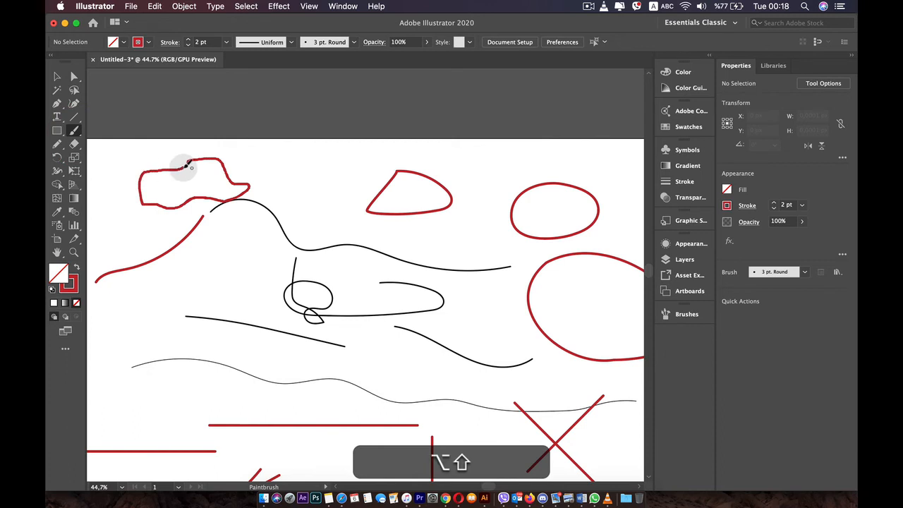
drag(187, 164, 181, 162)
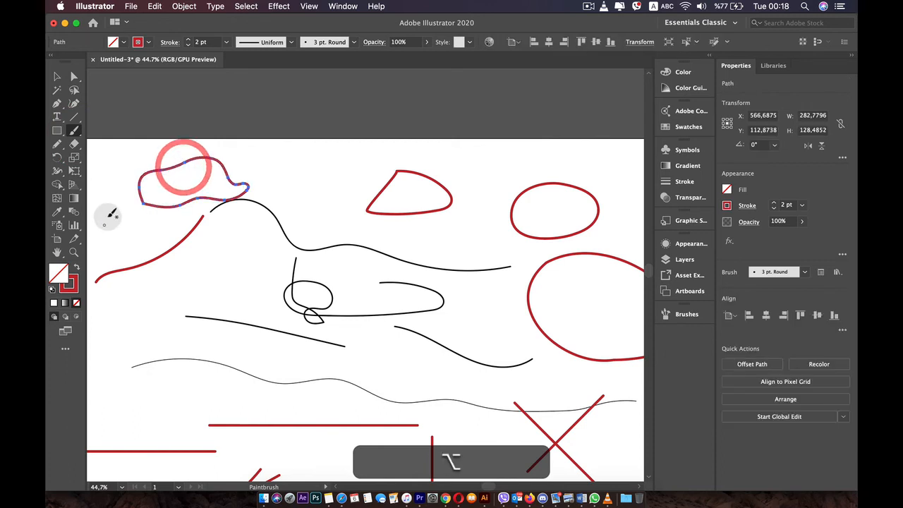
Simplify the selected cloud-like path, trying a manual anchor-point reduction and reapplying Auto-Simplify.
click(195, 6)
mouse_move(201, 259)
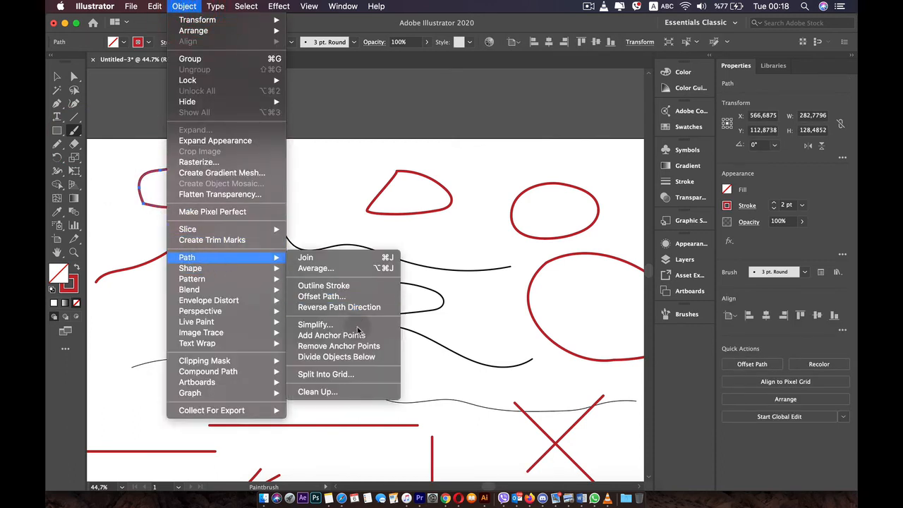
click(313, 325)
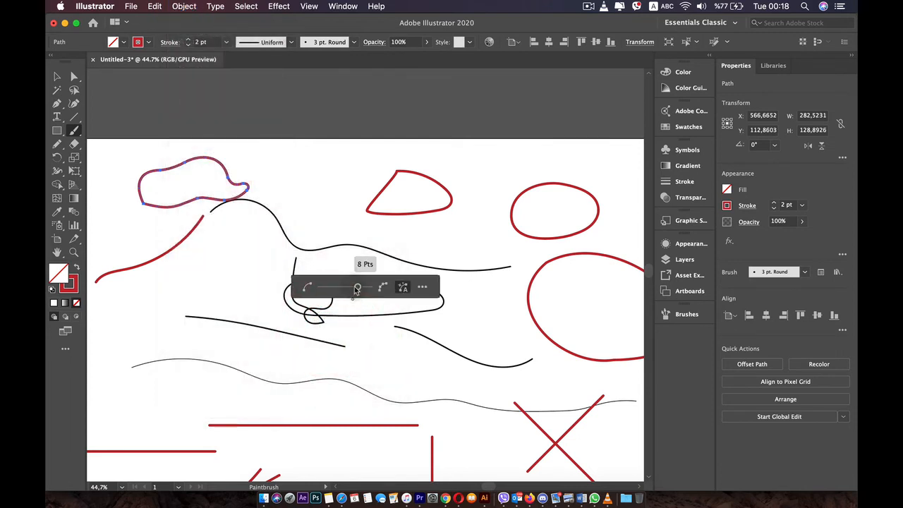
mouse_move(342, 289)
mouse_down()
mouse_move(358, 285)
mouse_move(351, 287)
mouse_up()
click(404, 287)
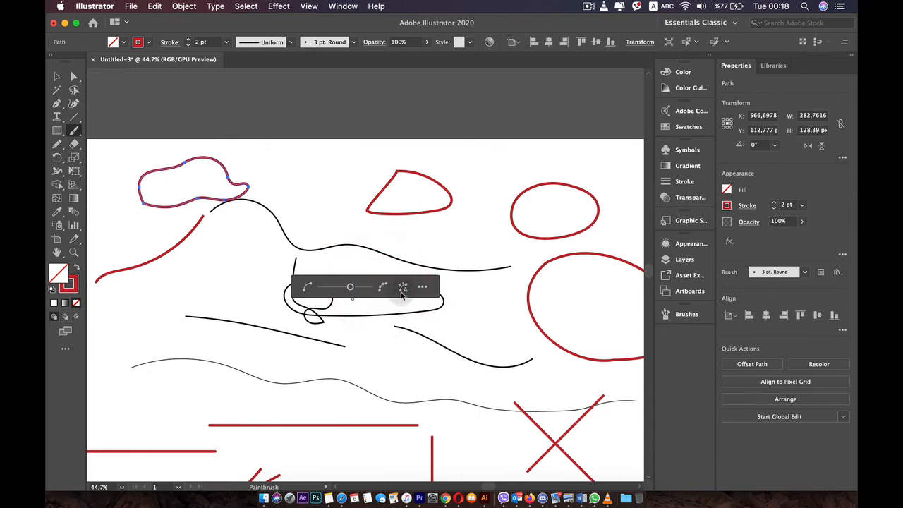
click(403, 288)
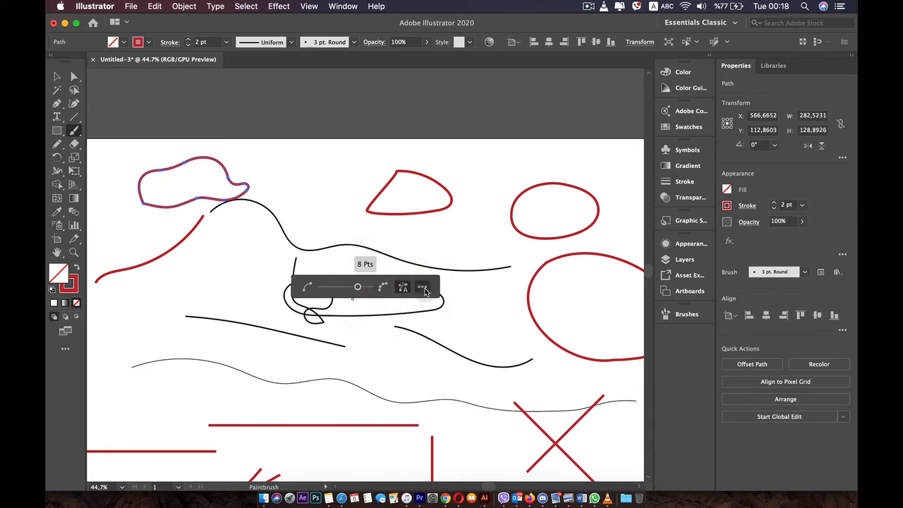
Set the path's Simplify Curve to 94% in the detailed Simplify options and apply it, keeping Show Original Path enabled.
click(422, 287)
drag(258, 121, 500, 143)
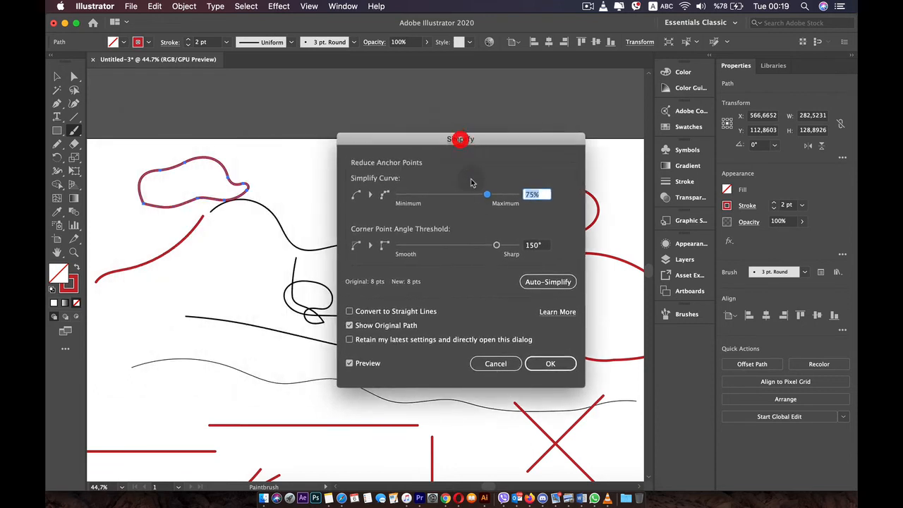
drag(487, 196, 489, 195)
click(489, 195)
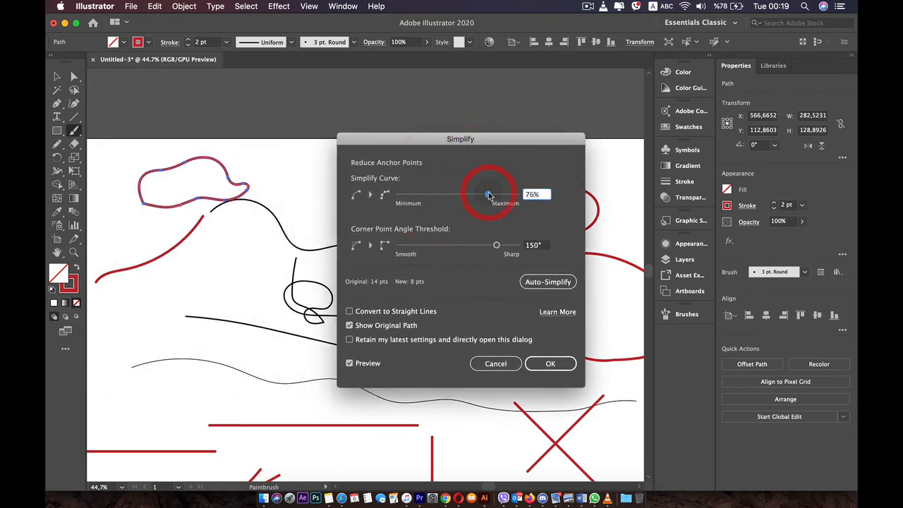
click(350, 326)
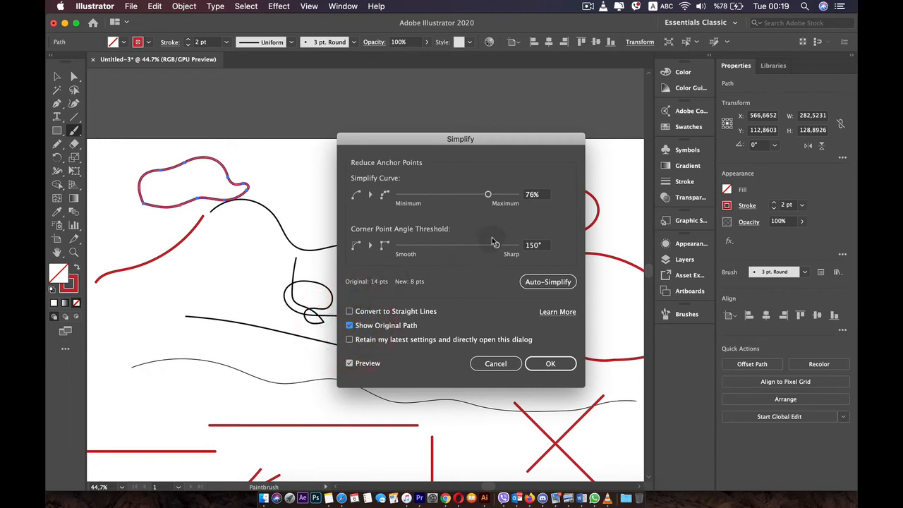
click(441, 197)
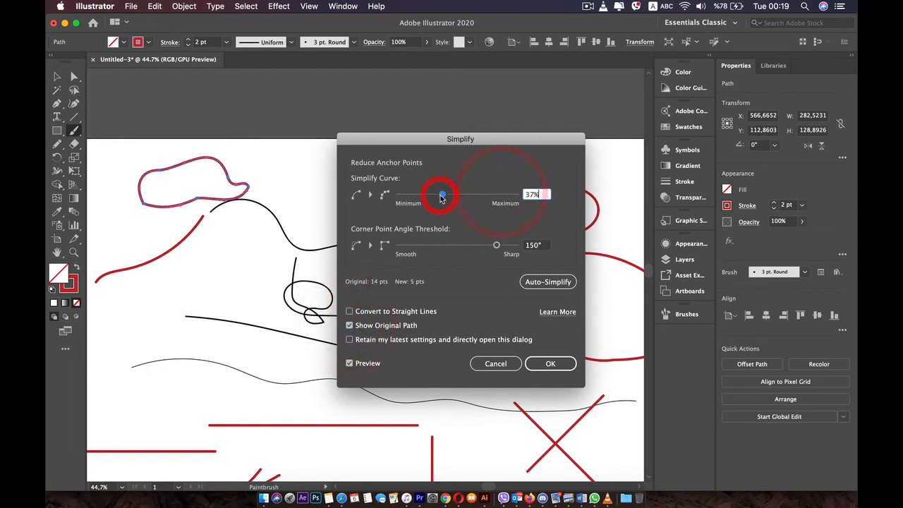
drag(422, 196, 507, 197)
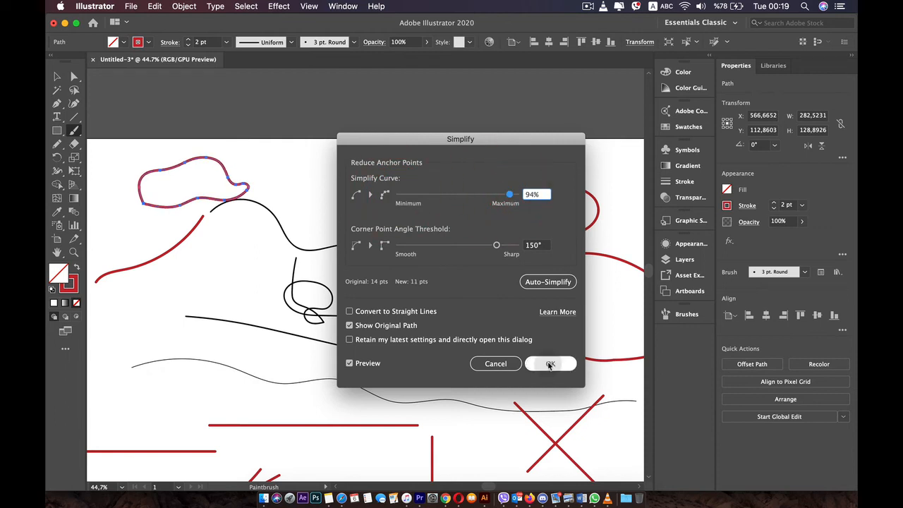
click(550, 364)
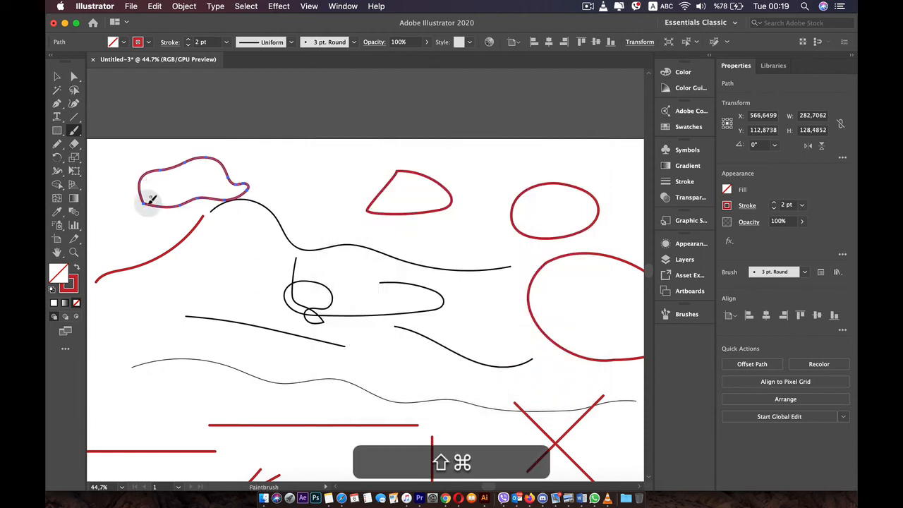
Smooth the lower-left corner of the cloud-like shape, move the shape to the artboard's upper-left corner and deselect it.
mouse_move(161, 209)
mouse_down()
mouse_move(143, 199)
mouse_move(169, 206)
mouse_move(234, 196)
mouse_move(240, 182)
mouse_move(316, 216)
mouse_up()
key(space)
key(v)
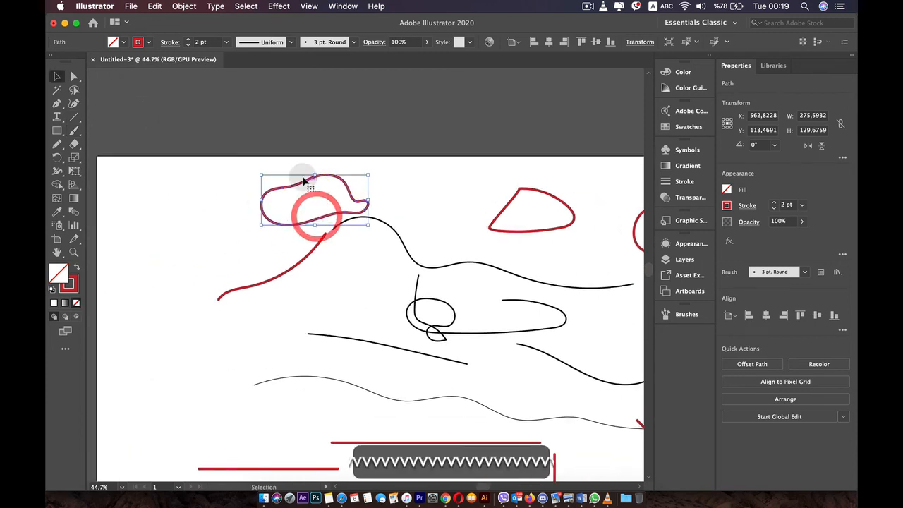
drag(305, 182, 165, 174)
click(240, 219)
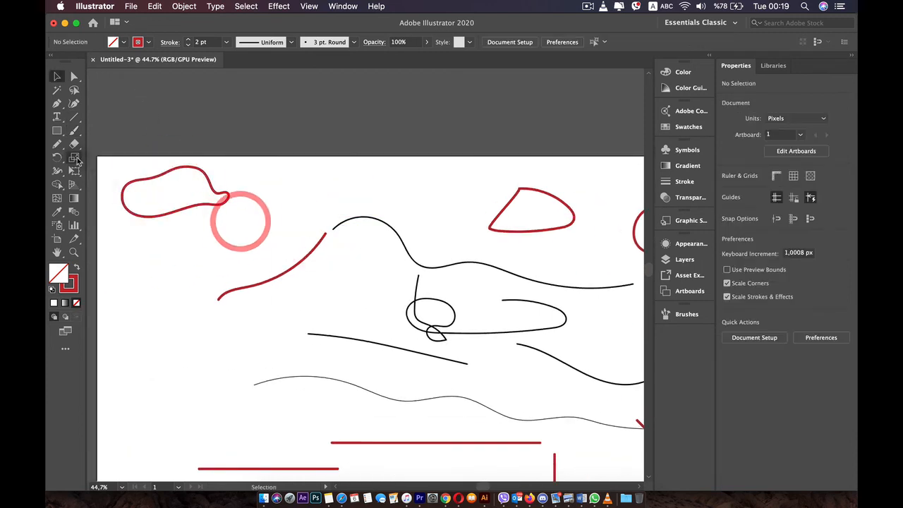
Paint a vertical stroke about 195 px tall beside the cloud-like shape and extend it into a rough square outline about 275 by 259 px.
click(74, 131)
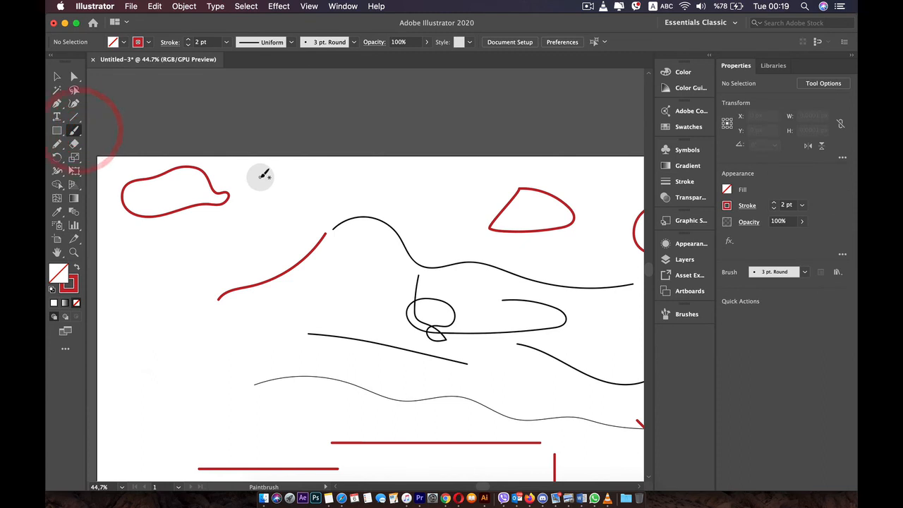
mouse_move(260, 178)
mouse_down()
mouse_move(374, 174)
mouse_move(372, 250)
mouse_up()
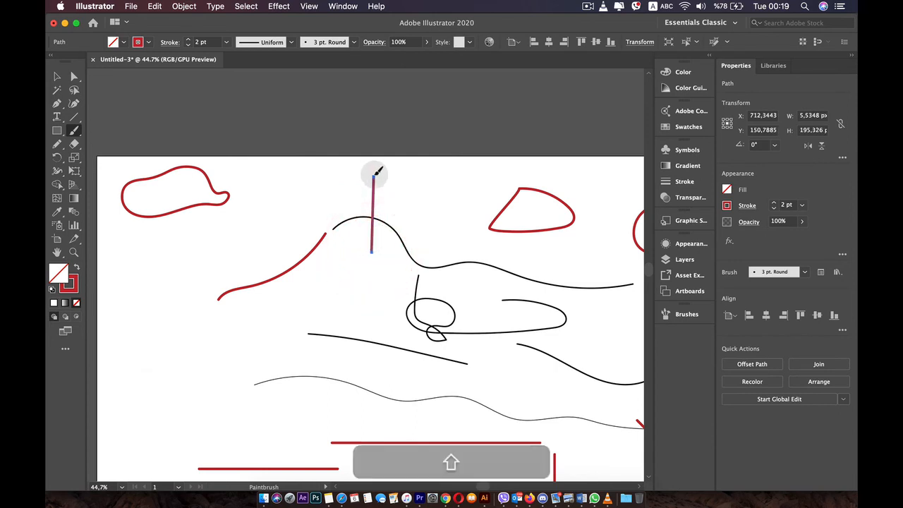
mouse_move(374, 175)
mouse_down()
mouse_move(268, 167)
mouse_move(269, 263)
mouse_move(368, 265)
mouse_move(365, 246)
mouse_up()
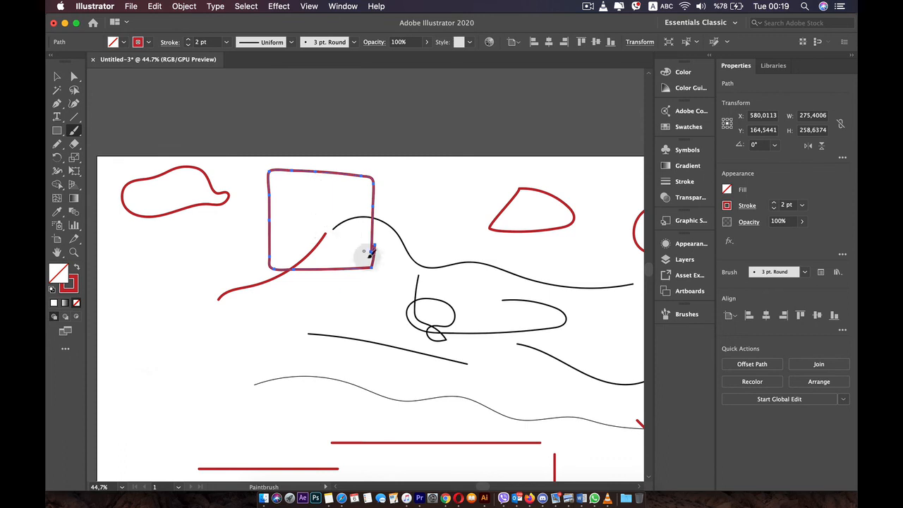
scroll(370, 253, up, 3)
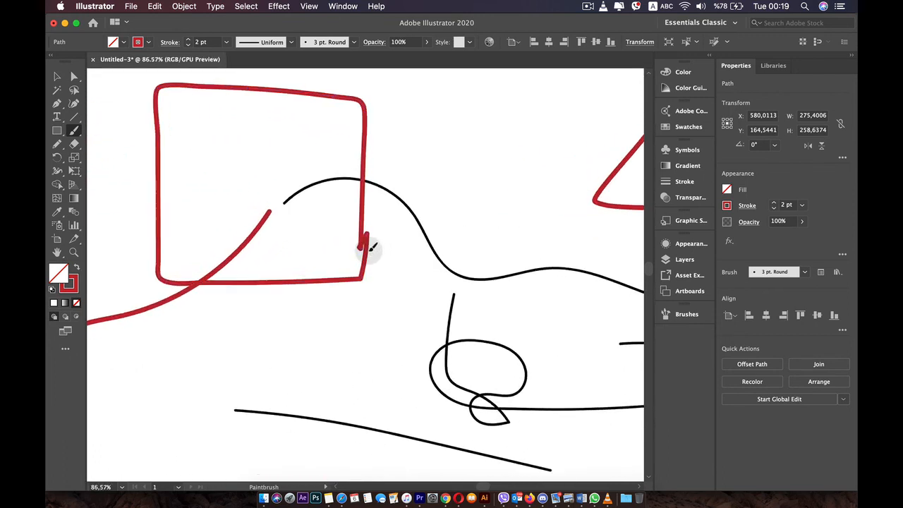
Smooth the rough red square outline near its open right-hand end and return to the Selection tool.
scroll(370, 248, up, 1)
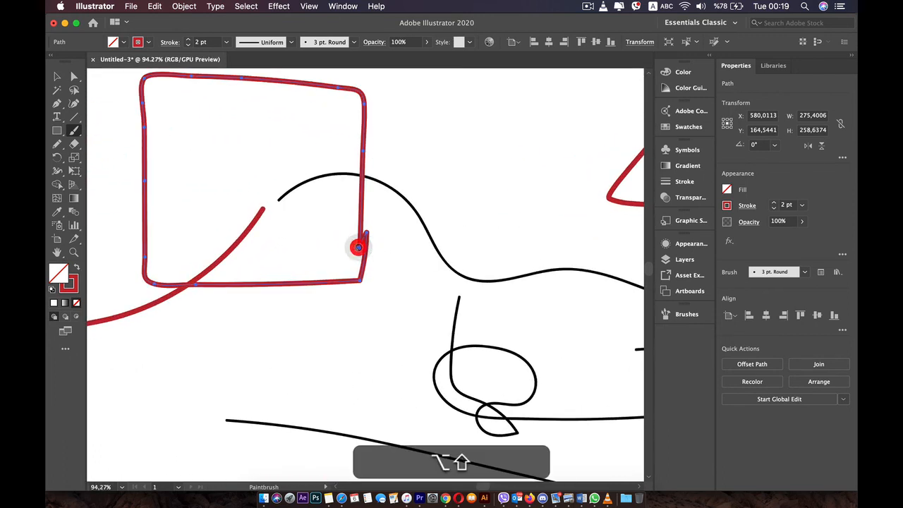
alt+click(358, 247)
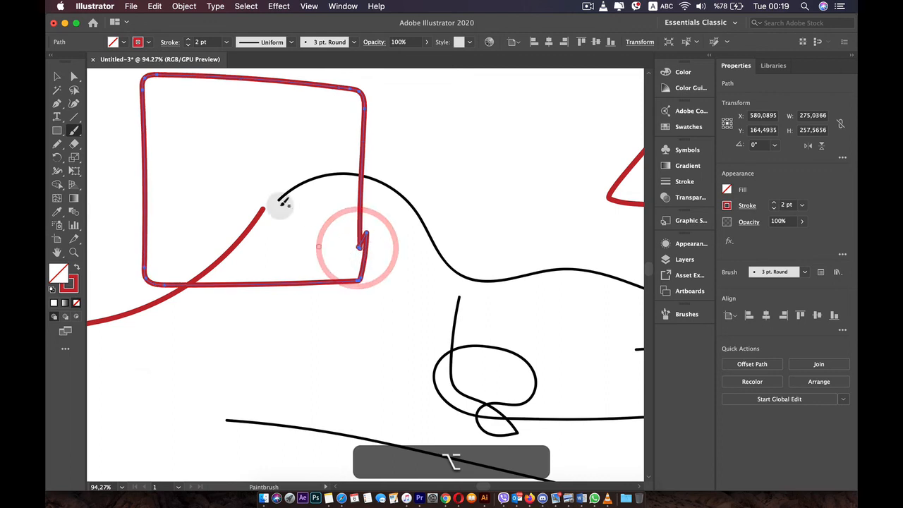
scroll(322, 176, down, 2)
key(v)
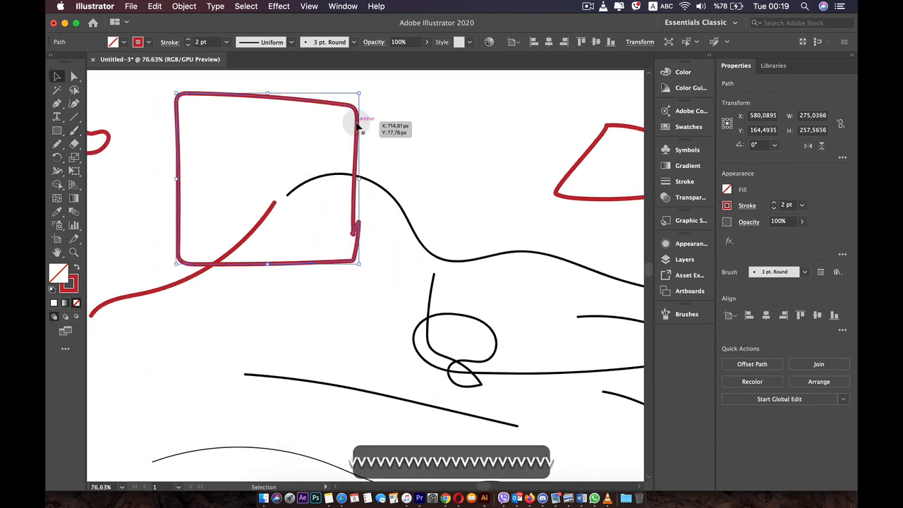
Open the detailed Simplify options for the square outline, try a 101° Corner Point Angle Threshold and set Simplify Curve to 0%.
click(215, 7)
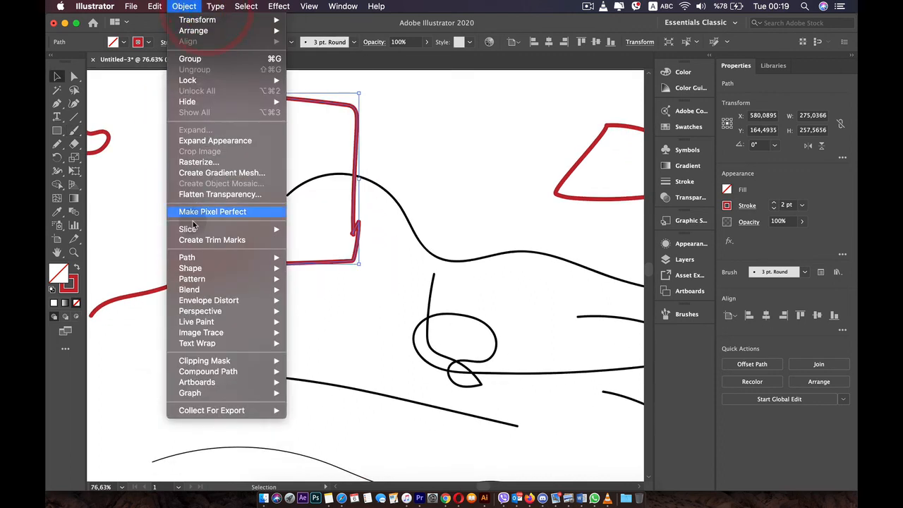
mouse_move(202, 258)
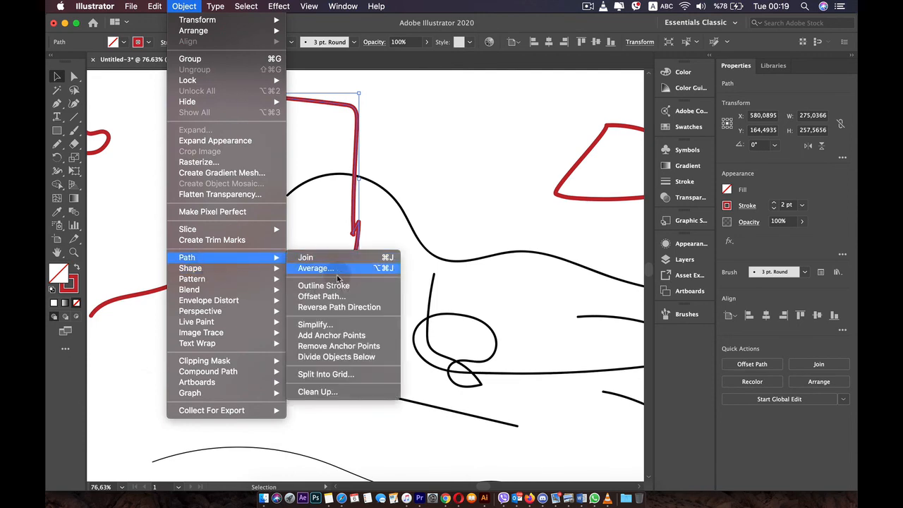
click(333, 326)
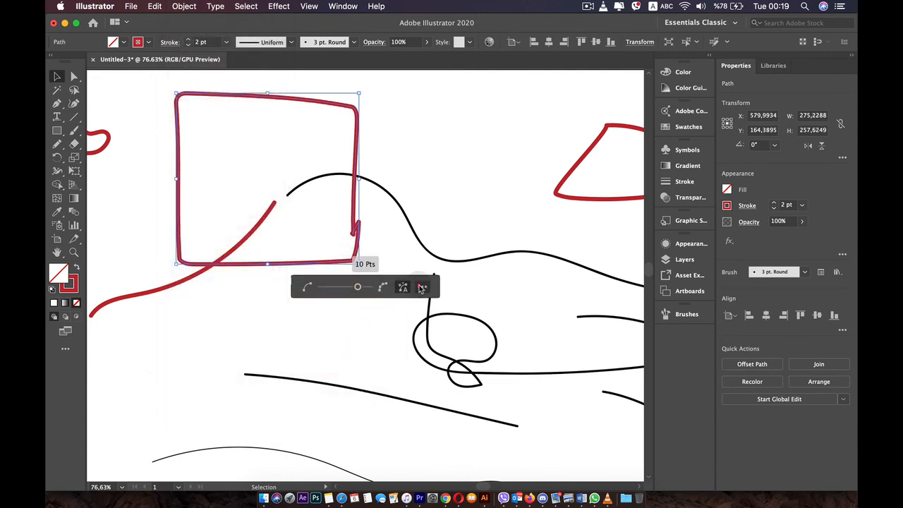
click(419, 285)
click(438, 245)
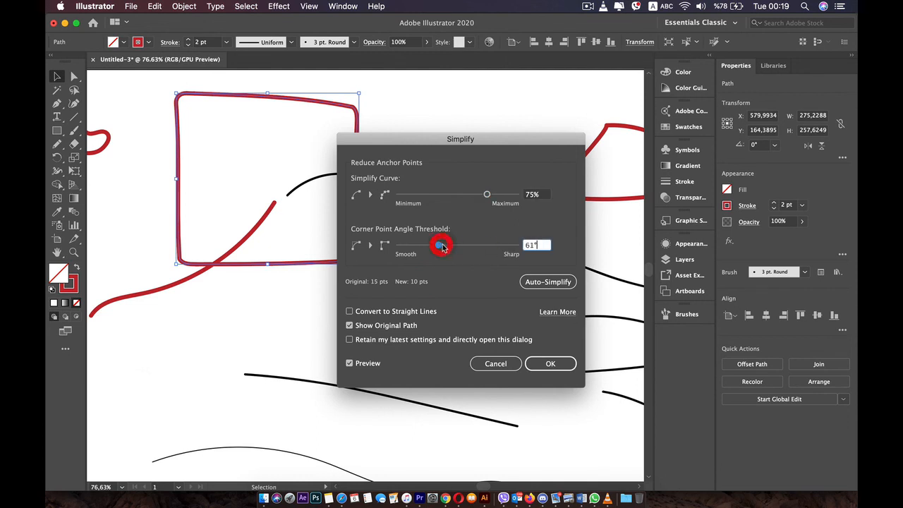
drag(408, 247, 466, 249)
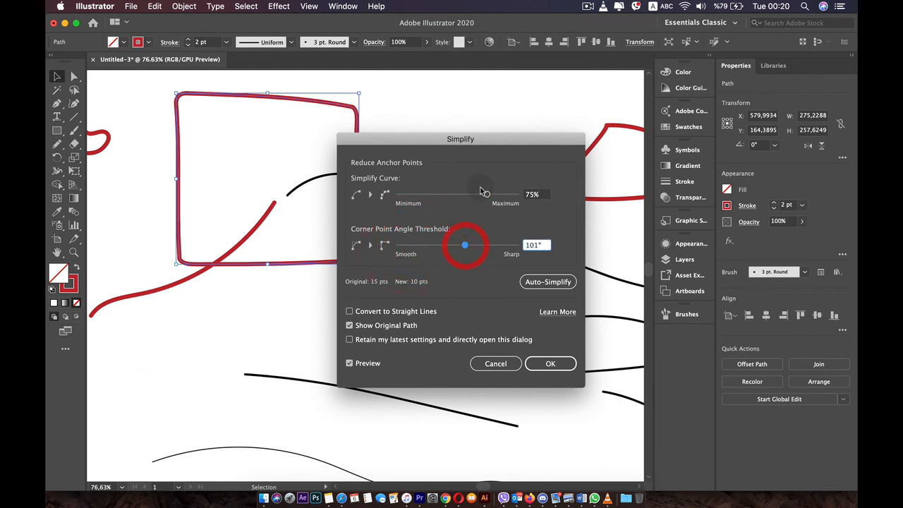
drag(481, 192, 398, 195)
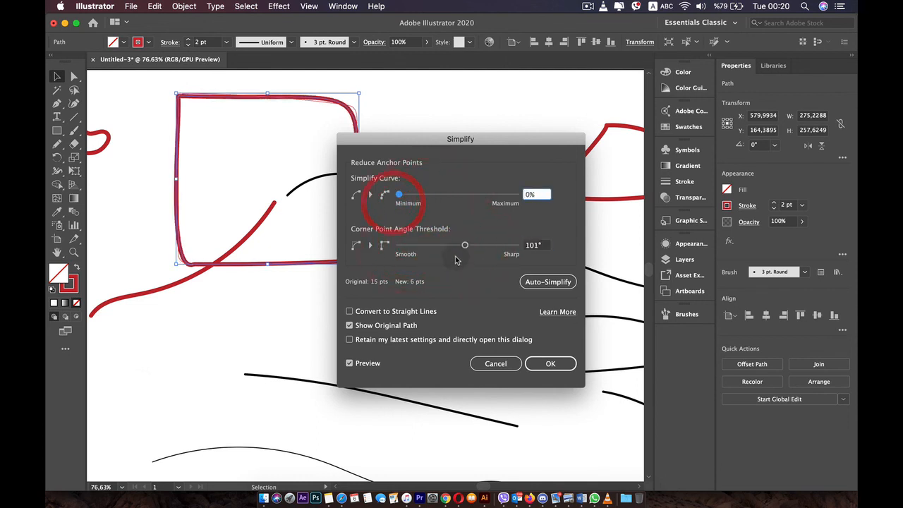
Set the Corner Point Angle Threshold to 0° and apply the simplification to the square outline.
drag(464, 246, 399, 245)
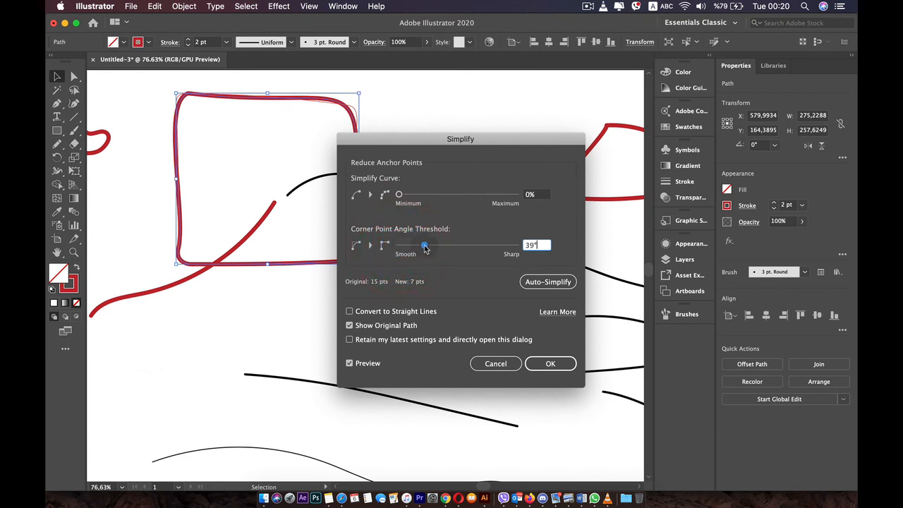
click(423, 246)
drag(476, 247, 383, 252)
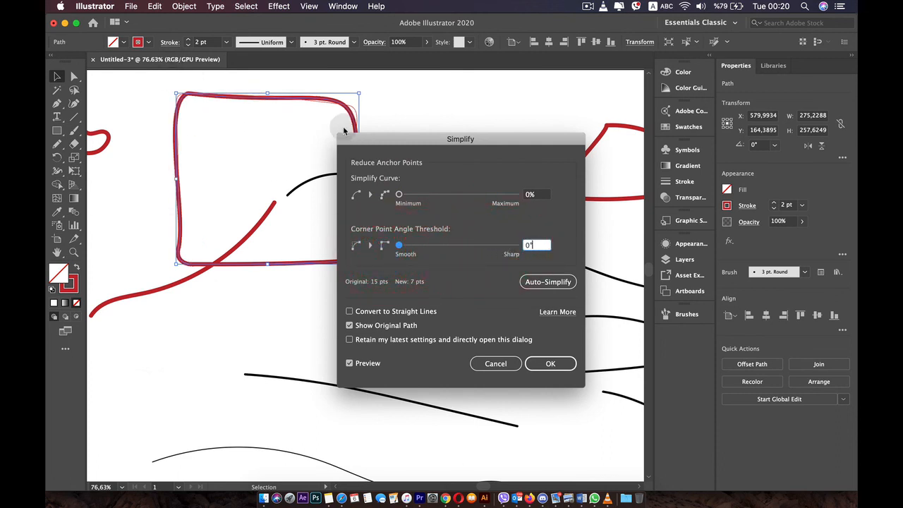
click(550, 363)
Select all the practice strokes and shapes on the artboard and delete them, leaving the empty artboard in view.
scroll(544, 369, down, 10)
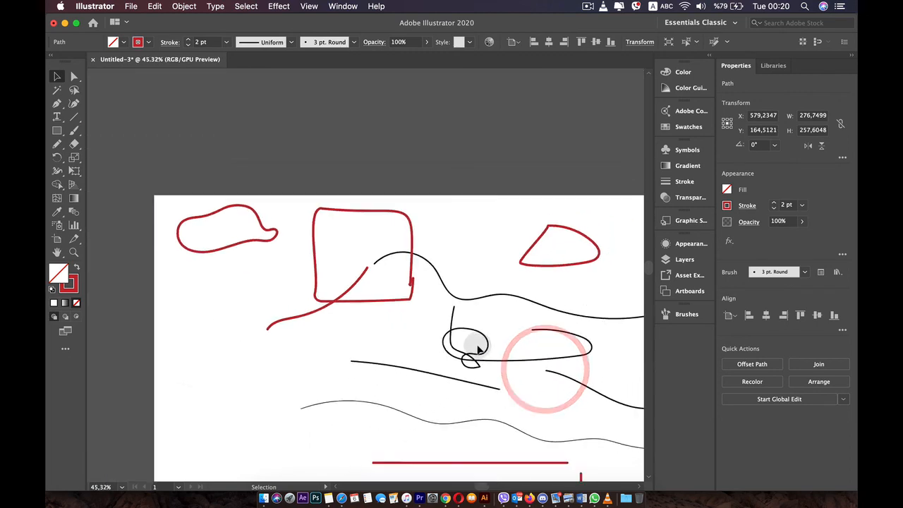
drag(403, 230, 402, 228)
drag(250, 181, 554, 361)
key(BackSpace)
scroll(432, 278, up, 2)
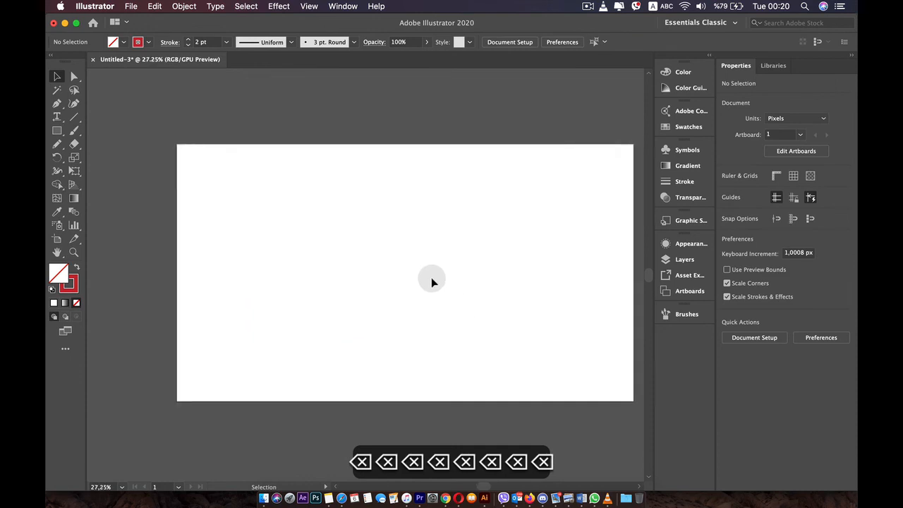
drag(428, 264, 398, 232)
scroll(364, 232, up, 2)
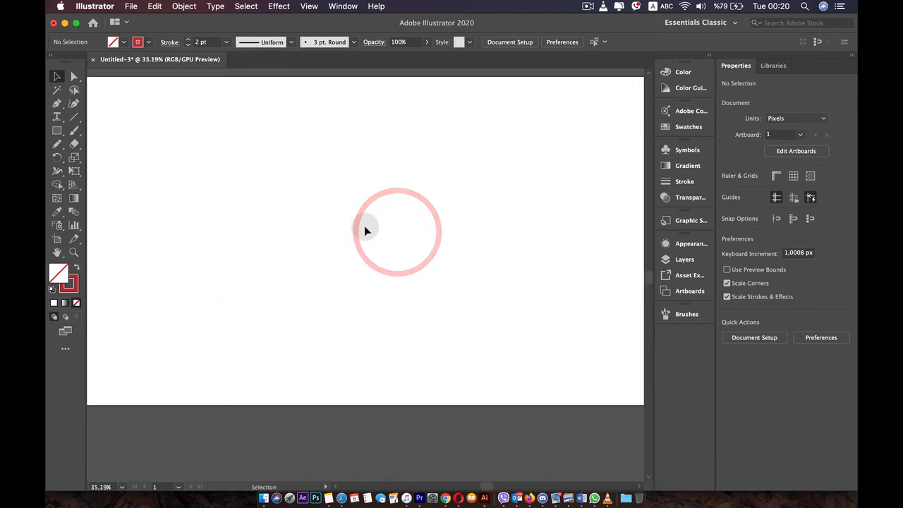